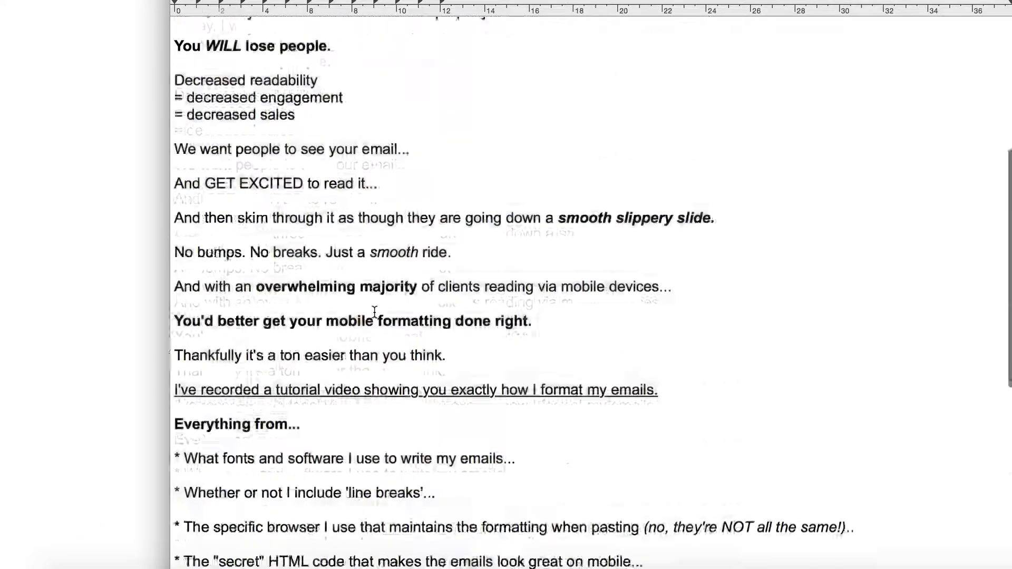
Step: Highlight the fonts-and-software bullet and the tutorial lines in the TextEdit draft to review them
scroll(374, 312, "down", 5)
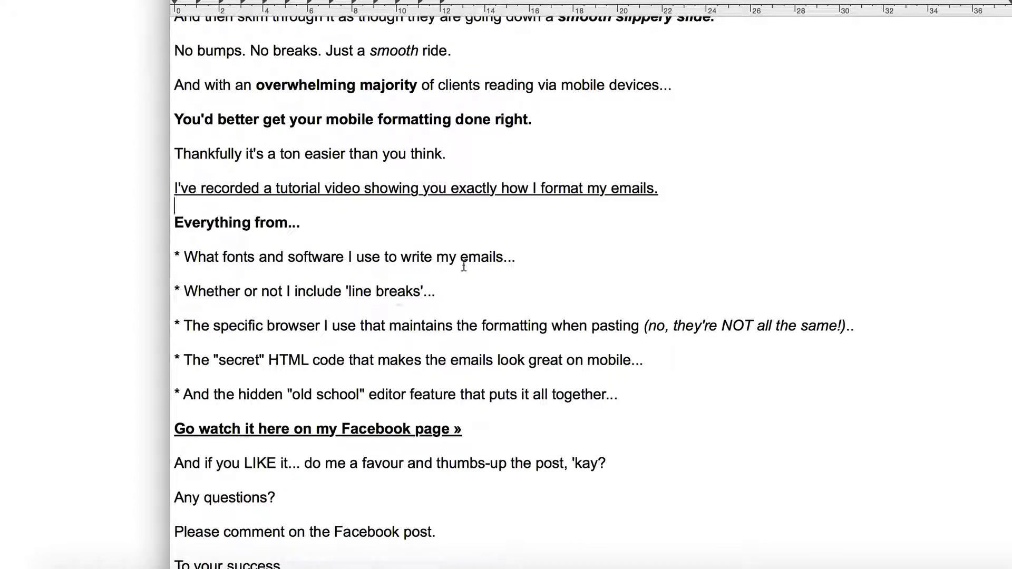
left_click_drag(516, 257, 160, 256)
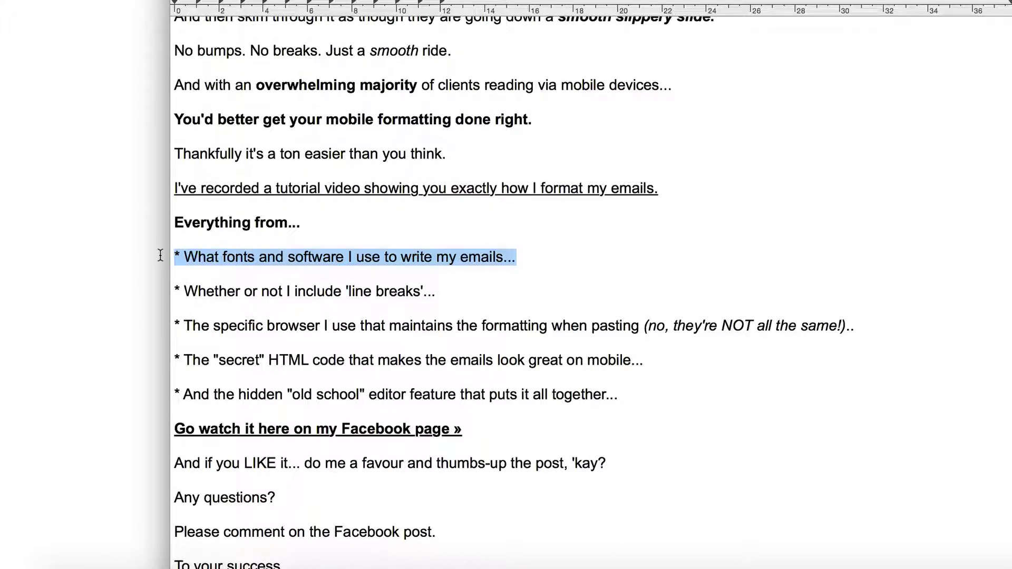
left_click(418, 270)
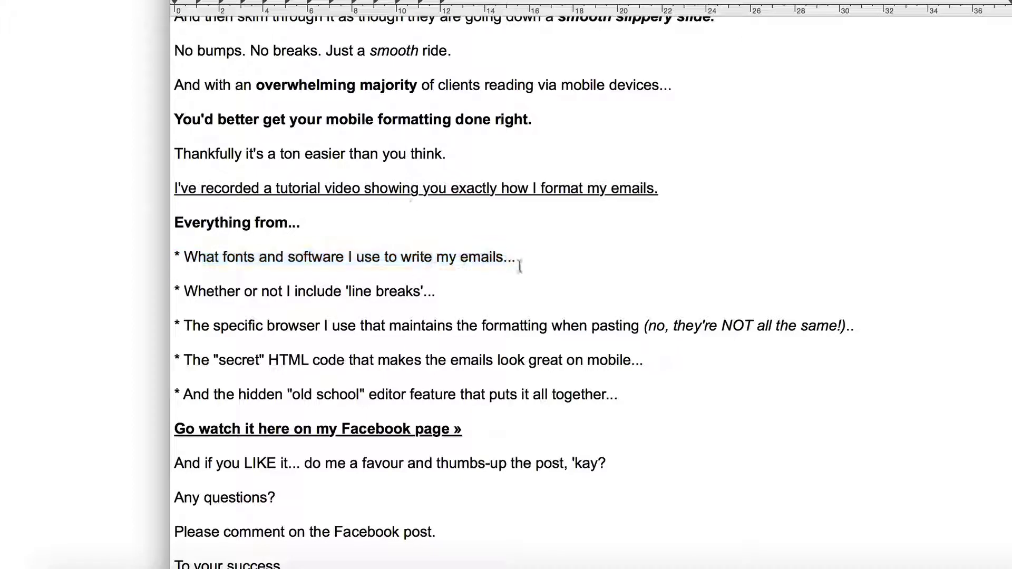
left_click_drag(496, 325, 321, 170)
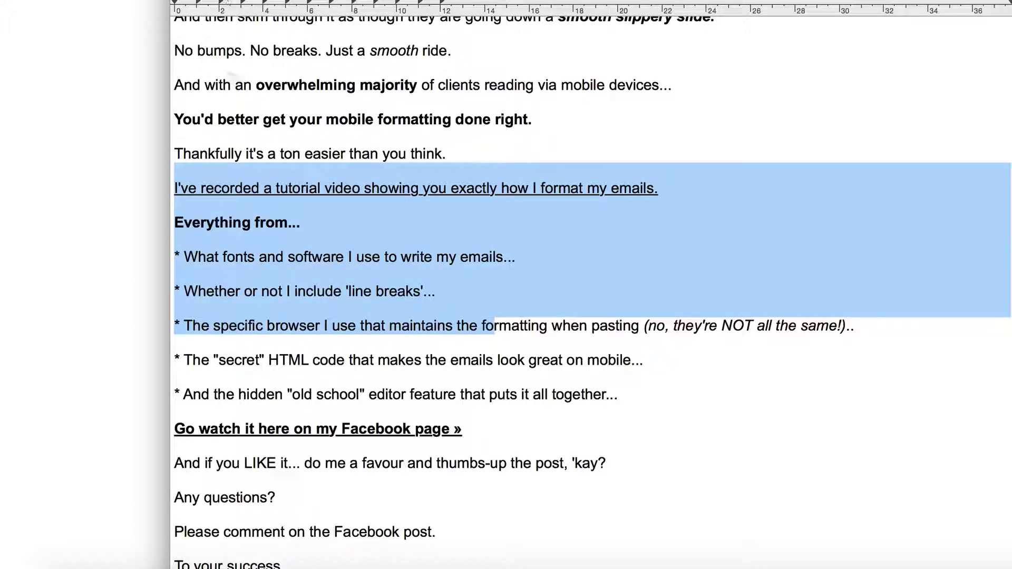
left_click(203, 261)
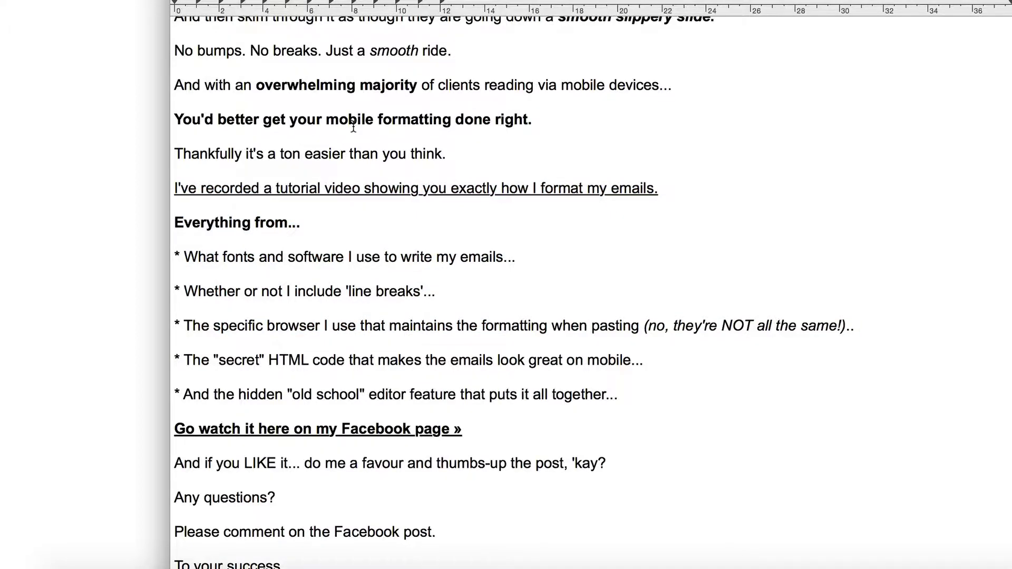
scroll(353, 127, "up", 10)
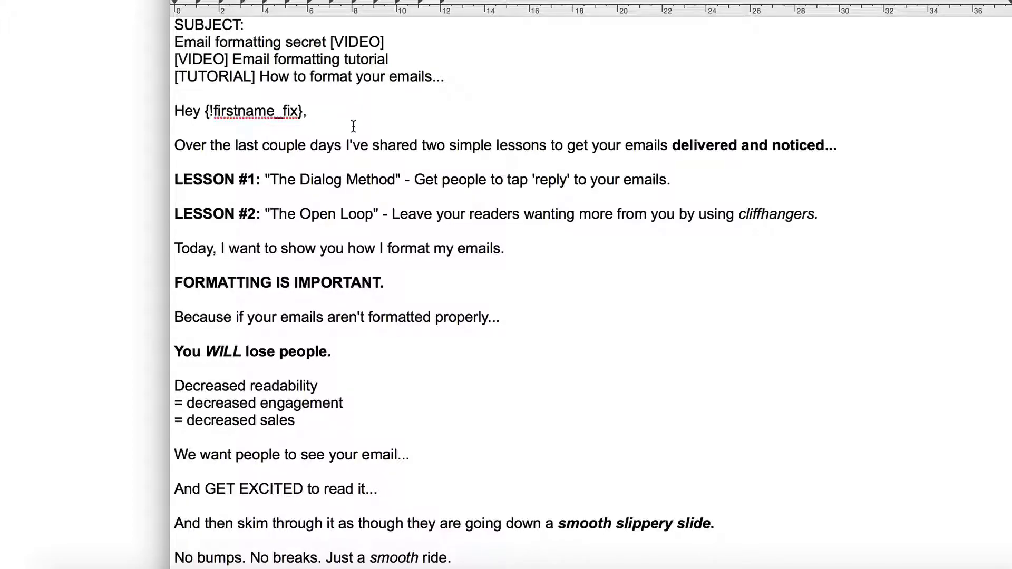
scroll(353, 126, "down", 10)
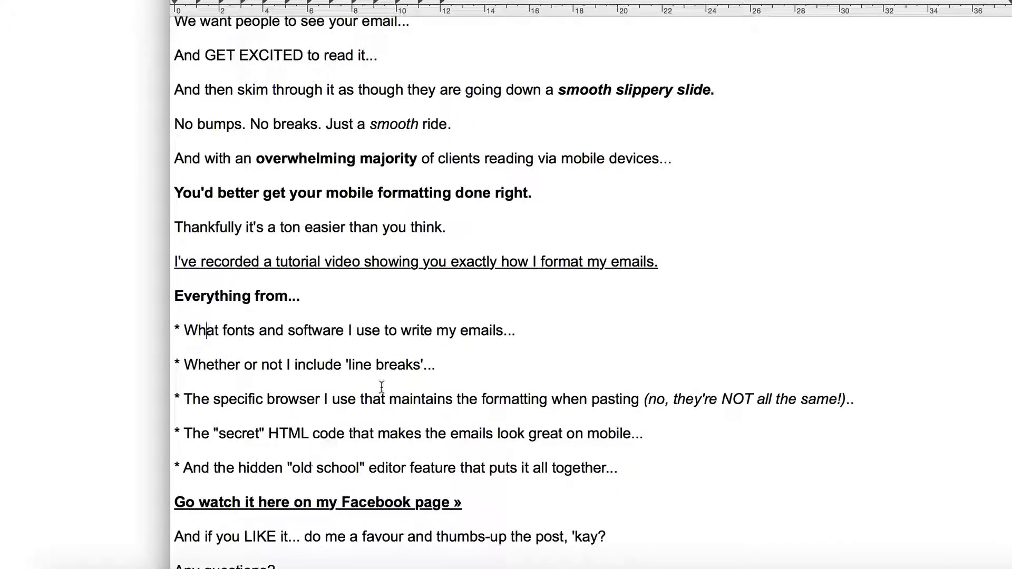
Step: Narrow the document window so the text rewraps, then try and undo line breaks before 'though'
left_click_drag(1010, 421, 994, 474)
scroll(537, 447, "down", 1)
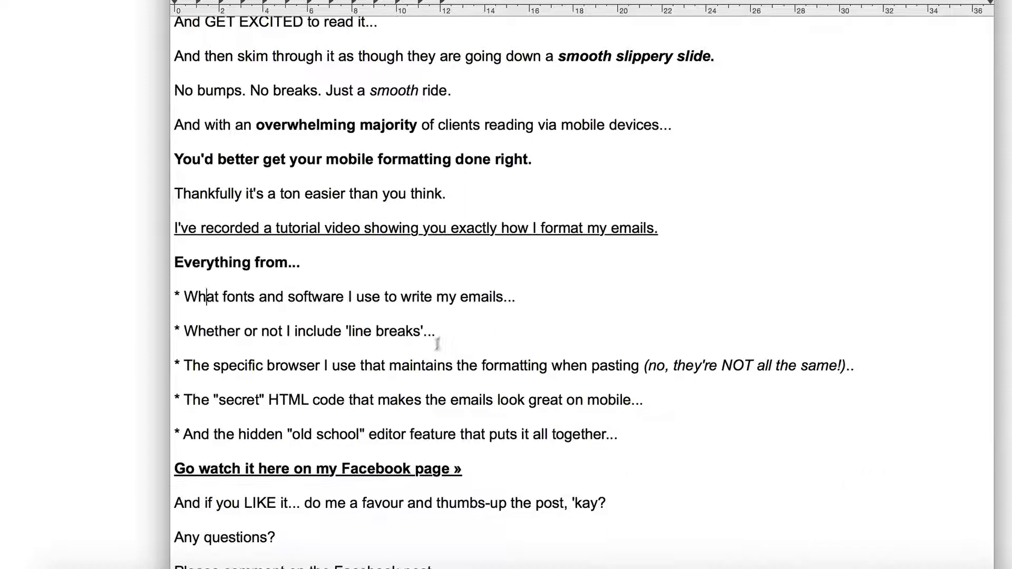
left_click_drag(437, 338, 165, 328)
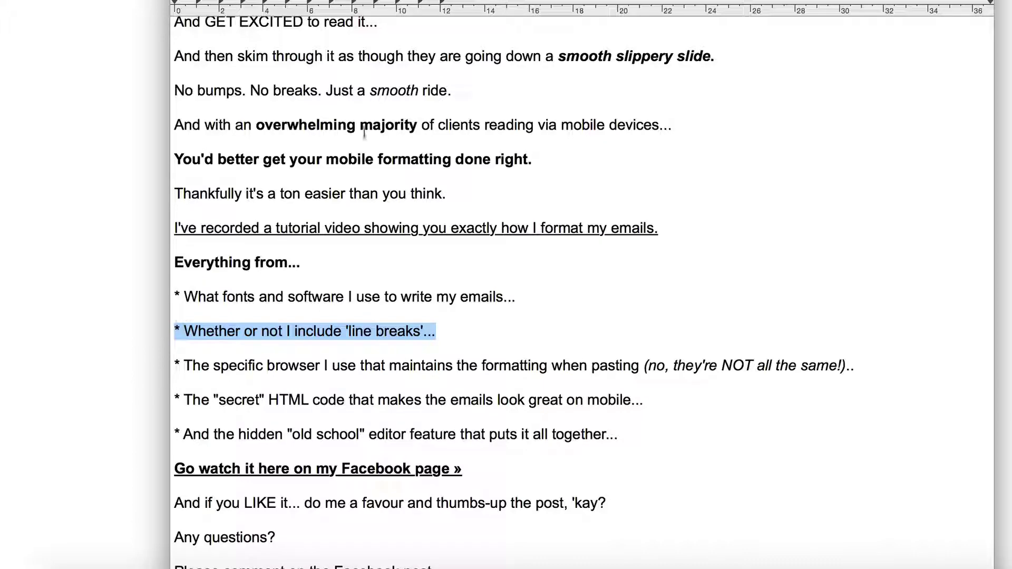
left_click(360, 59)
key("Return")
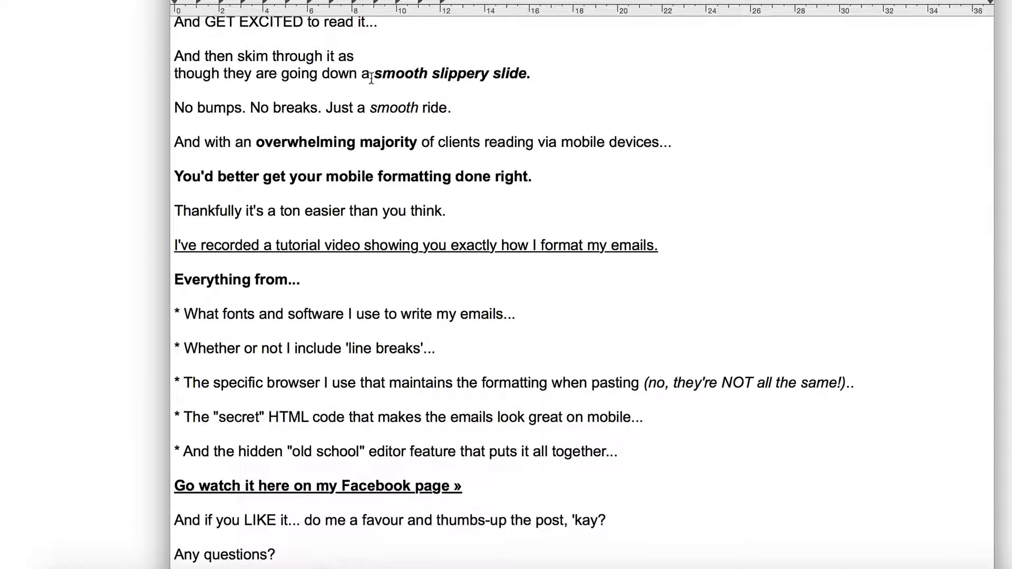
left_click(363, 73)
key("Return")
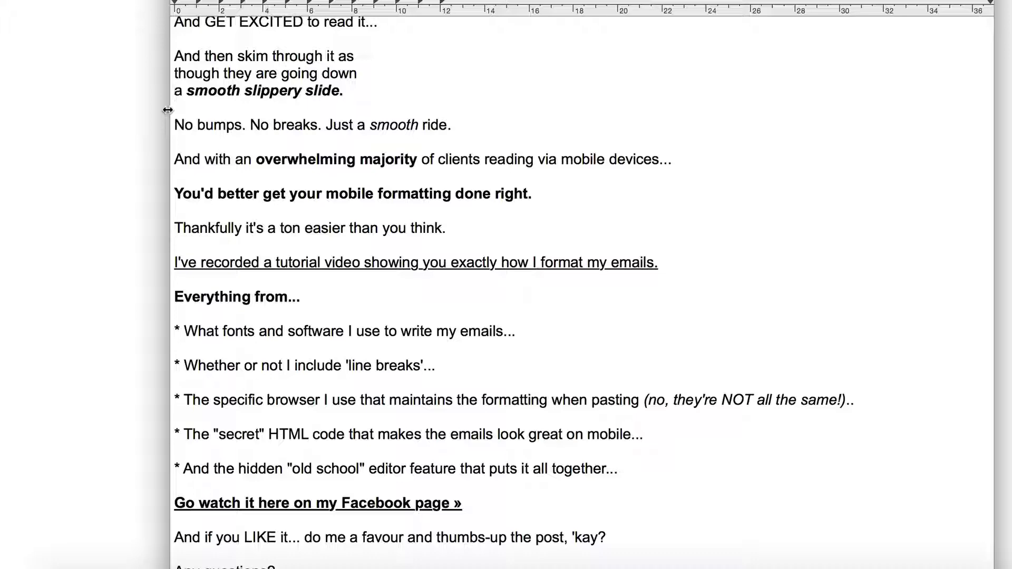
key("BackSpace")
key("Up")
key("Delete")
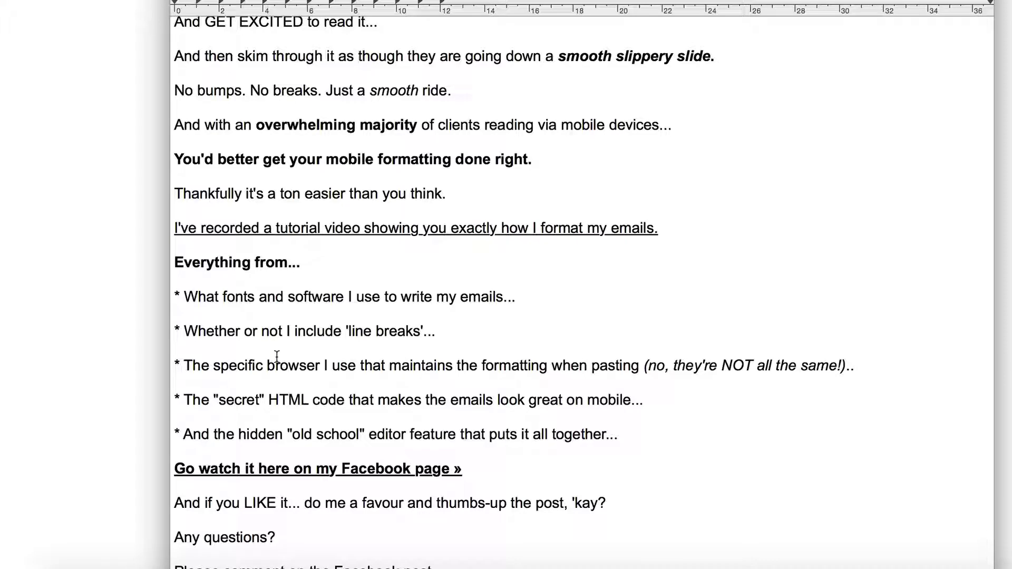
Step: Highlight the browser, secret HTML code and old school editor bullets to review them
left_click_drag(192, 363, 741, 364)
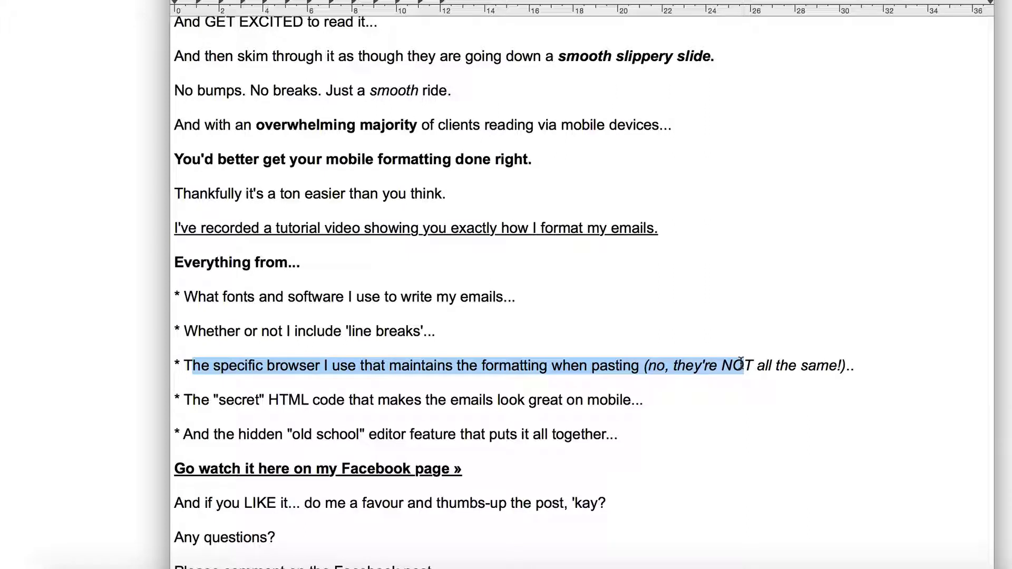
left_click(741, 364)
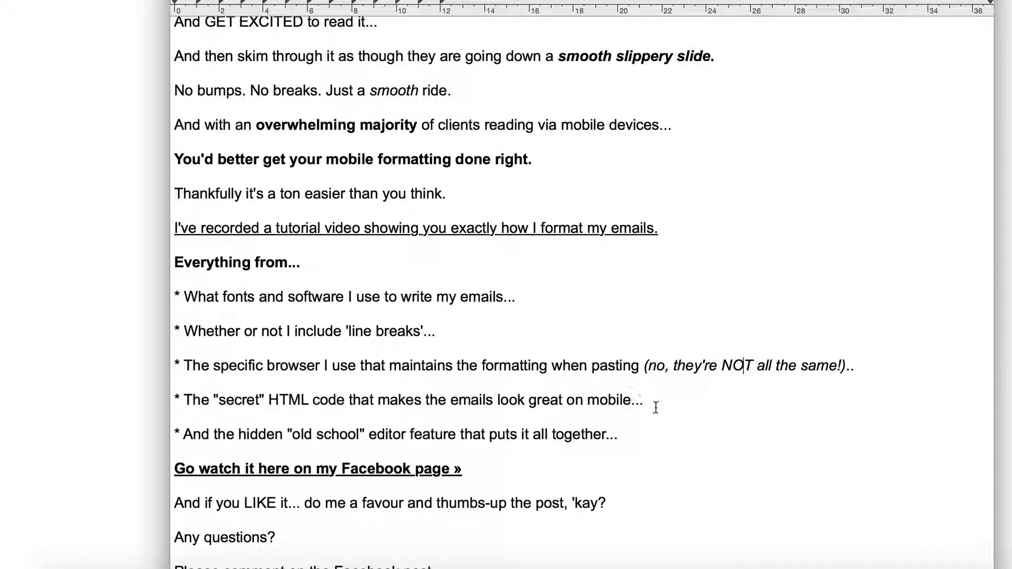
left_click_drag(656, 407, 173, 395)
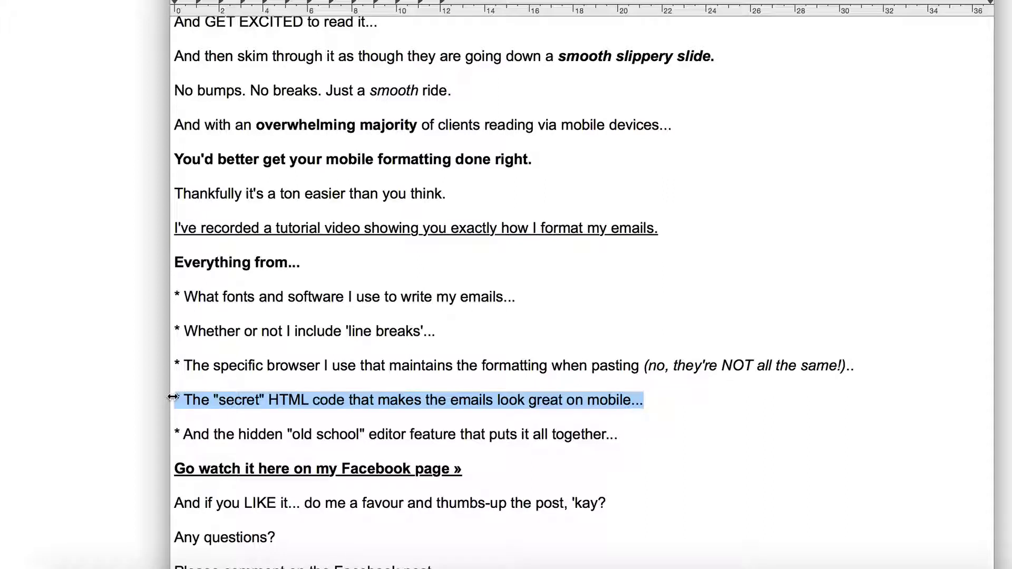
left_click_drag(266, 433, 468, 427)
left_click(469, 425)
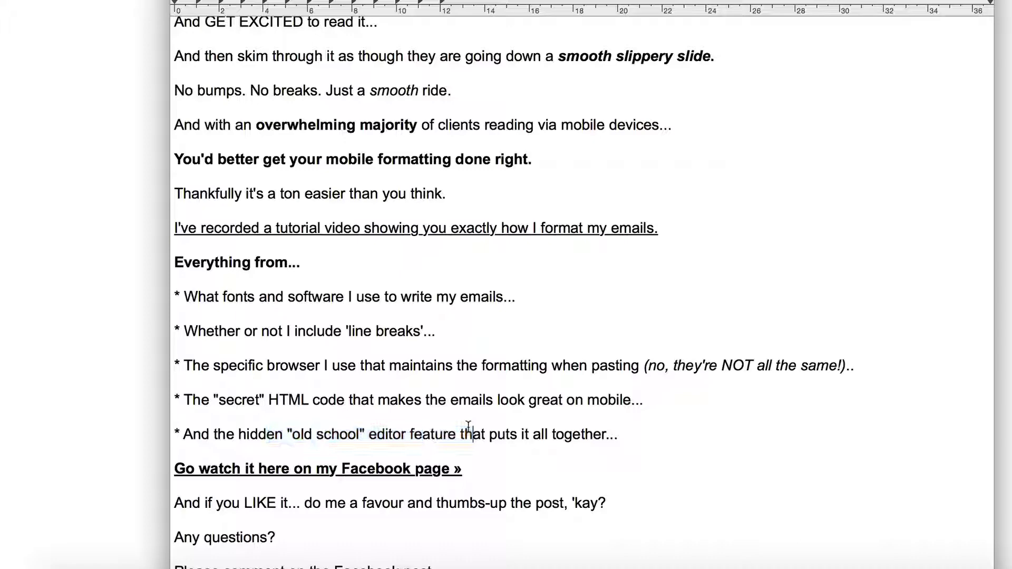
Step: Select the whole email from just above the 'Hey' greeting down to the end
scroll(469, 425, "up", 15)
left_click(233, 100)
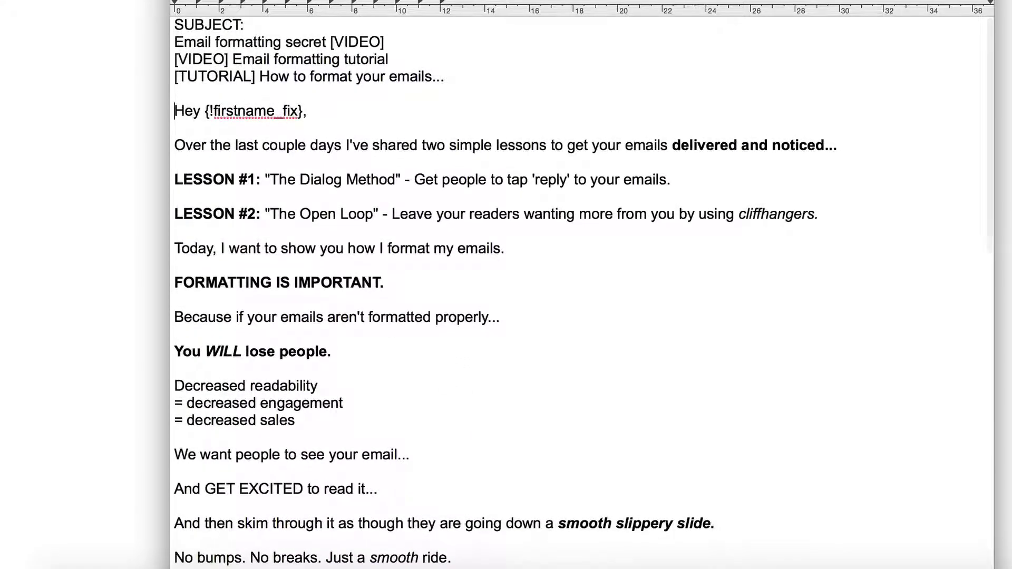
key("shift+super+Down")
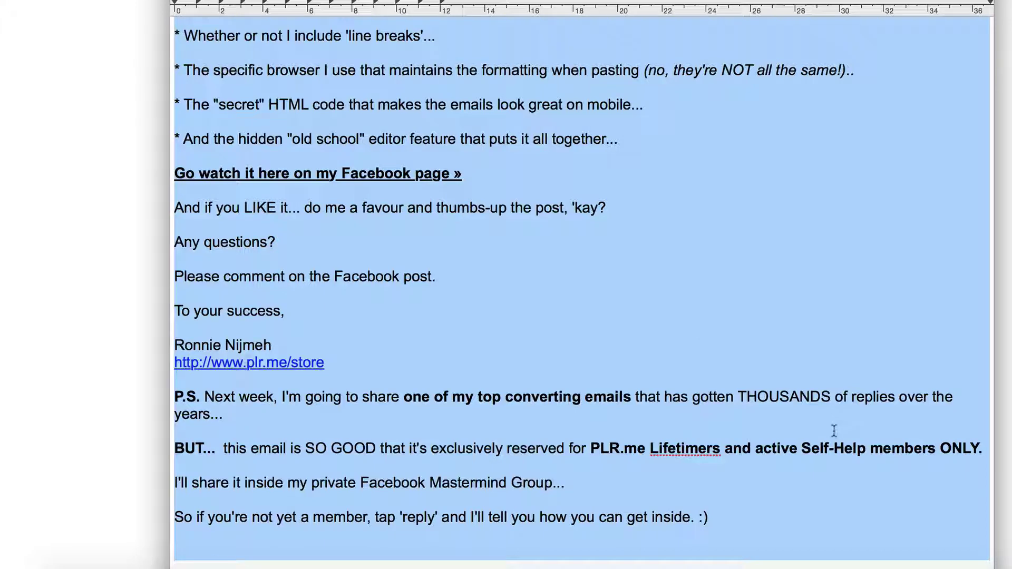
scroll(723, 213, "up", 3)
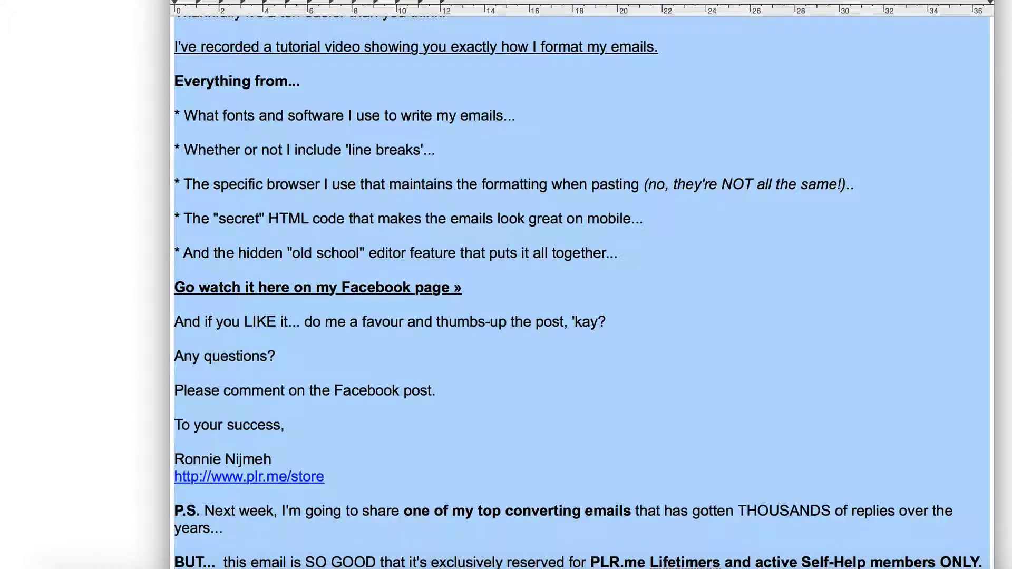
Step: Paste the email into AWeber's HTML message, clear it, and paste it again without formatting
left_click(822, 563)
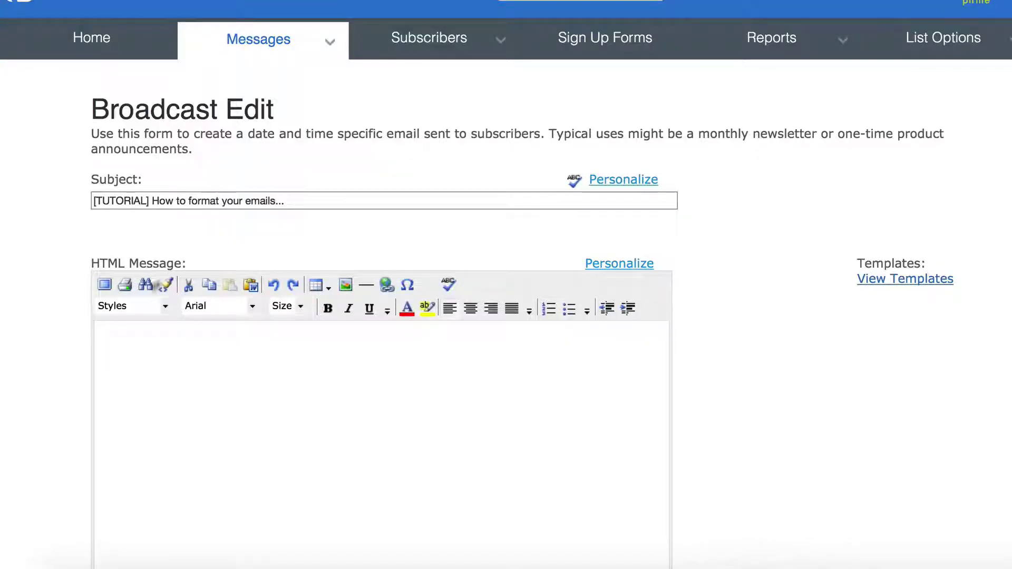
key("super+v")
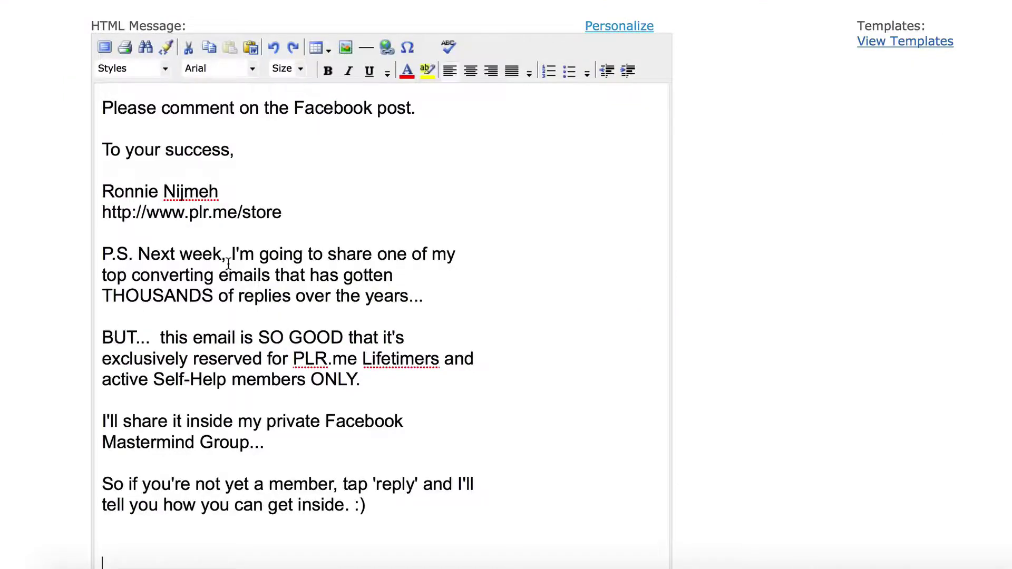
scroll(229, 262, "up", 15)
scroll(228, 262, "up", 1)
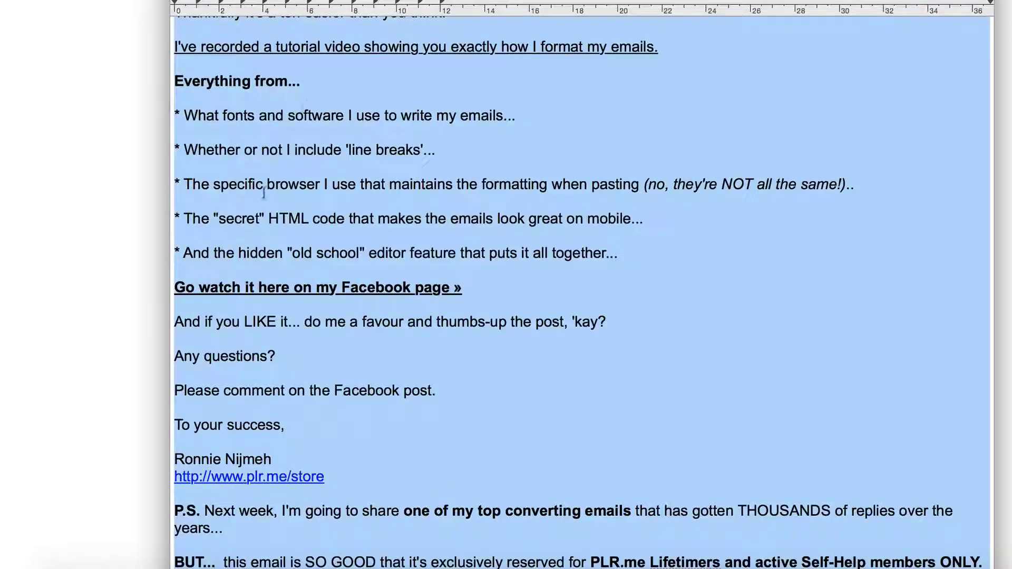
scroll(324, 407, "up", 10)
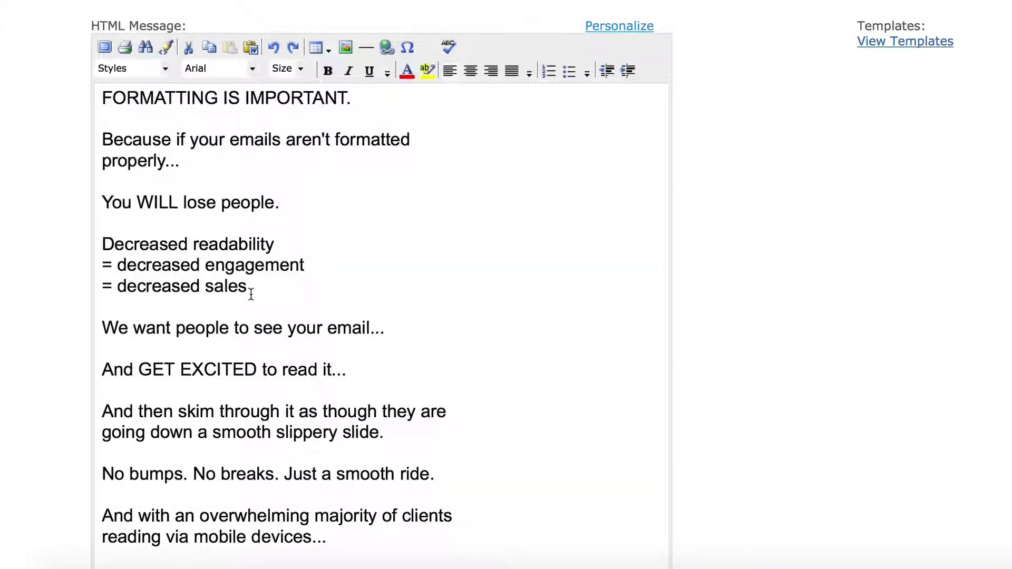
key("ctrl+a")
key("Delete")
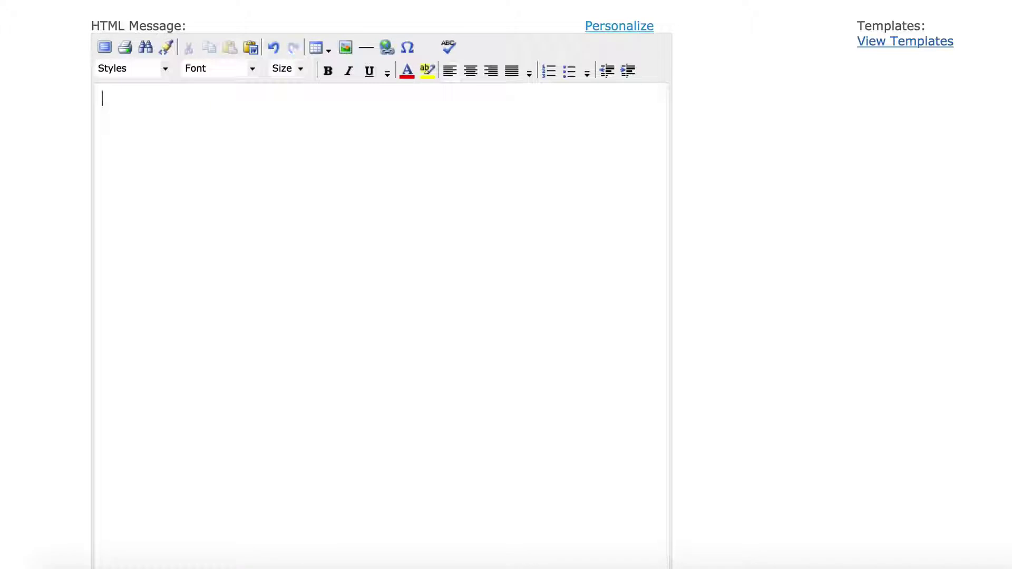
key("ctrl+v")
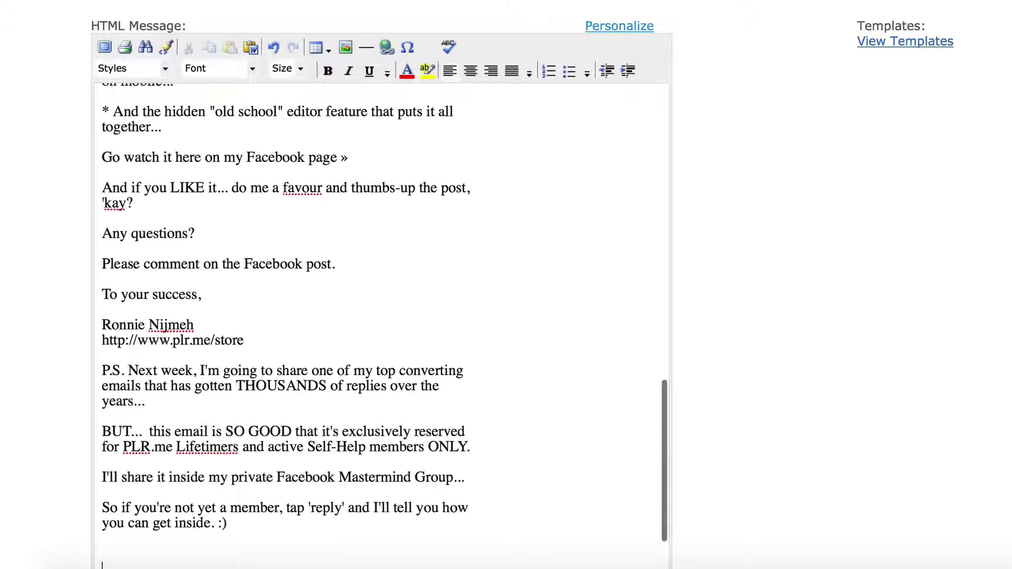
scroll(278, 164, "up", 20)
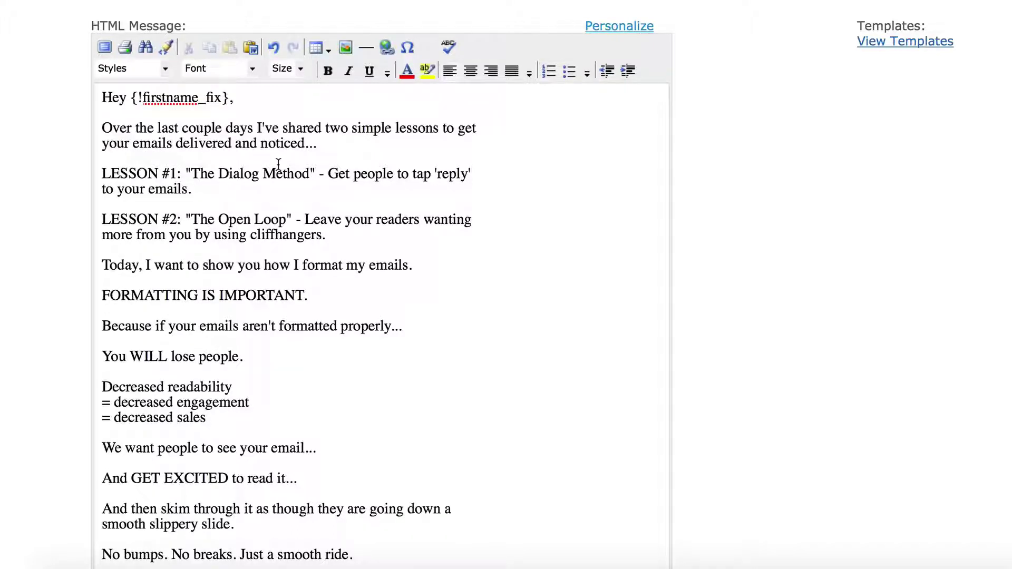
Step: Paste the email with its bold, italic and link styling into the HTML message and review it
left_click(186, 568)
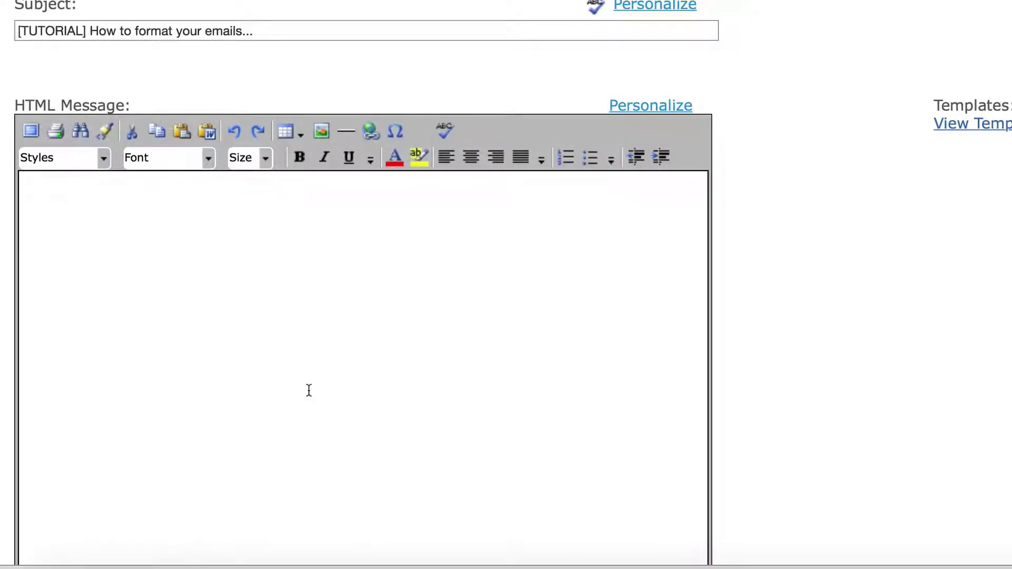
key("super+v")
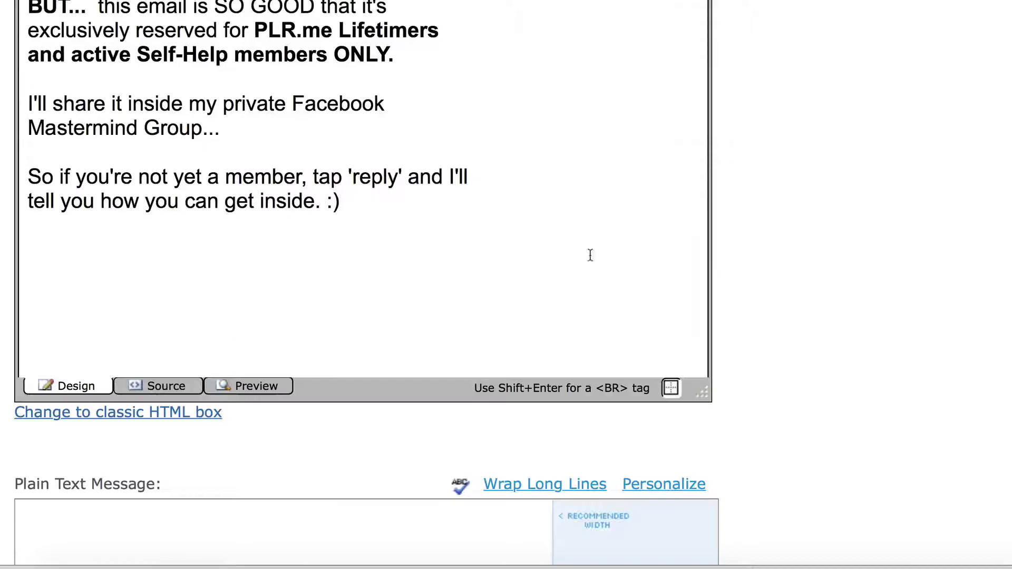
scroll(804, 300, "up", 10)
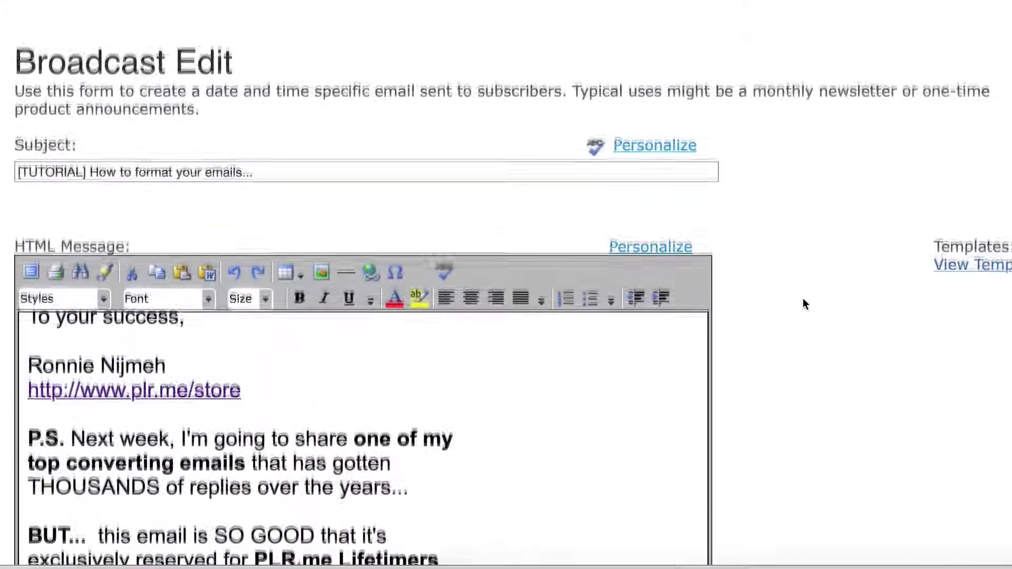
scroll(580, 457, "down", 3)
left_click(475, 430)
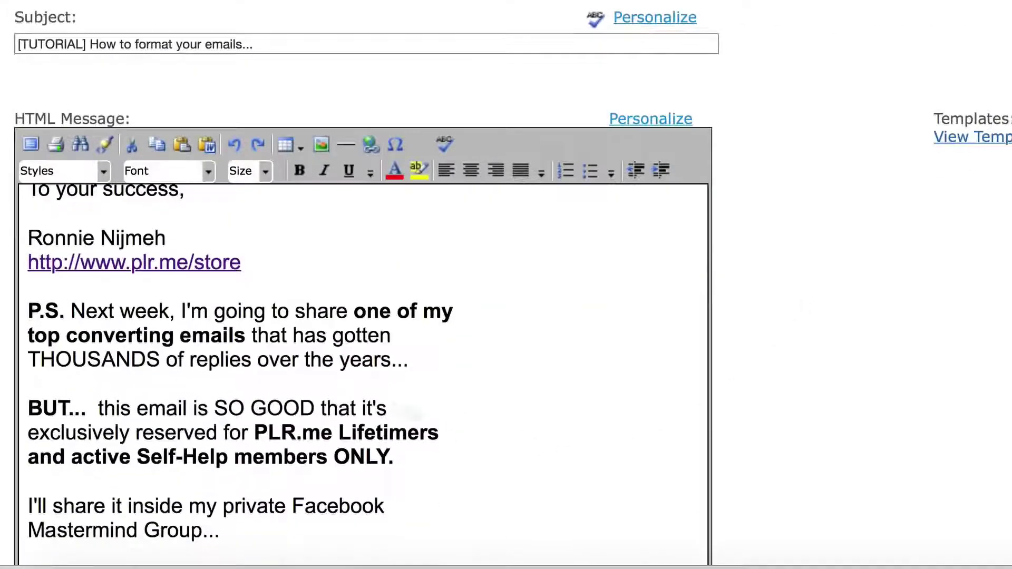
left_click_drag(338, 432, 300, 316)
left_click(300, 316)
scroll(209, 288, "up", 1)
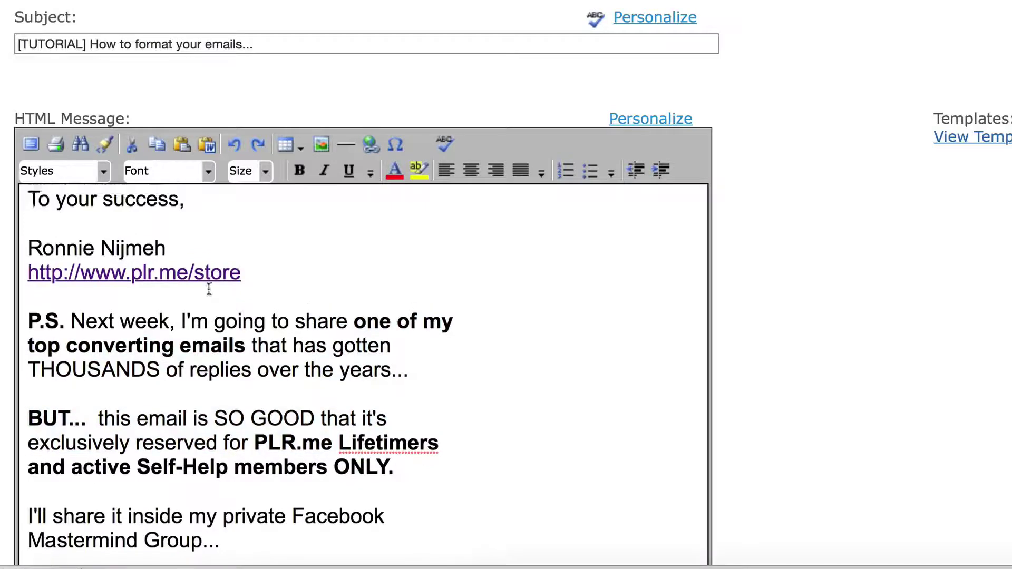
scroll(209, 288, "up", 15)
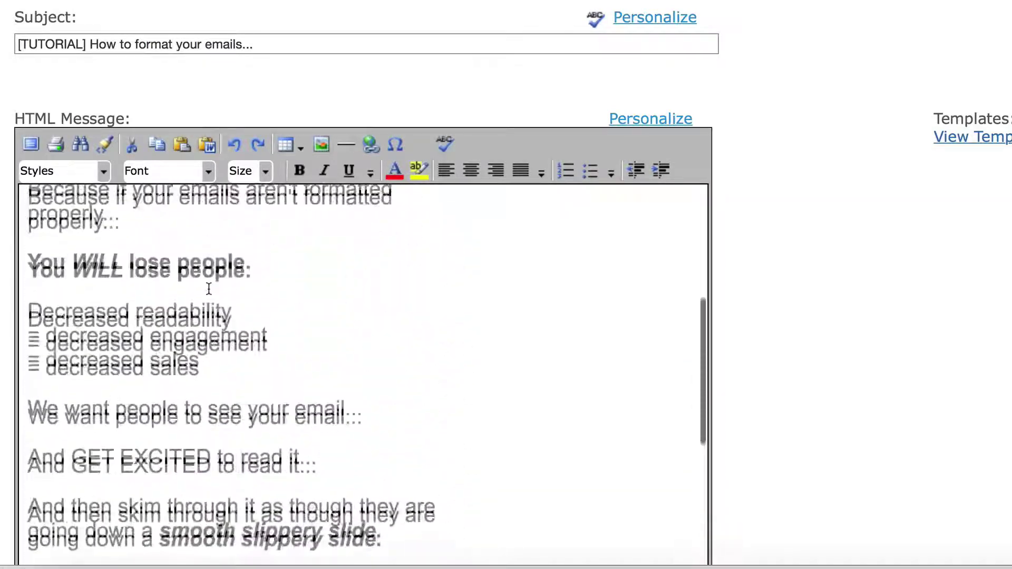
scroll(209, 288, "up", 7)
scroll(422, 329, "up", 1)
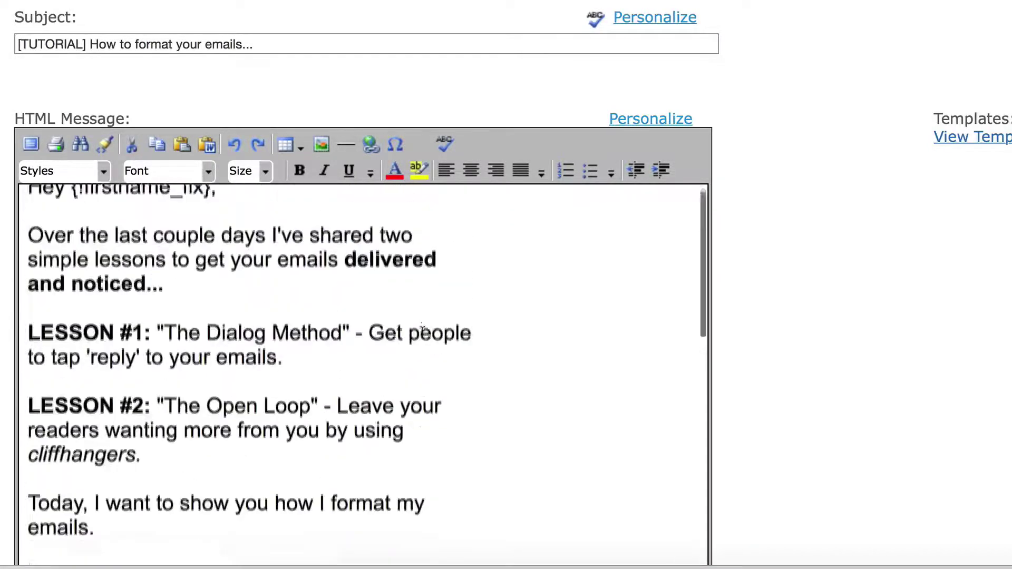
scroll(422, 329, "up", 4)
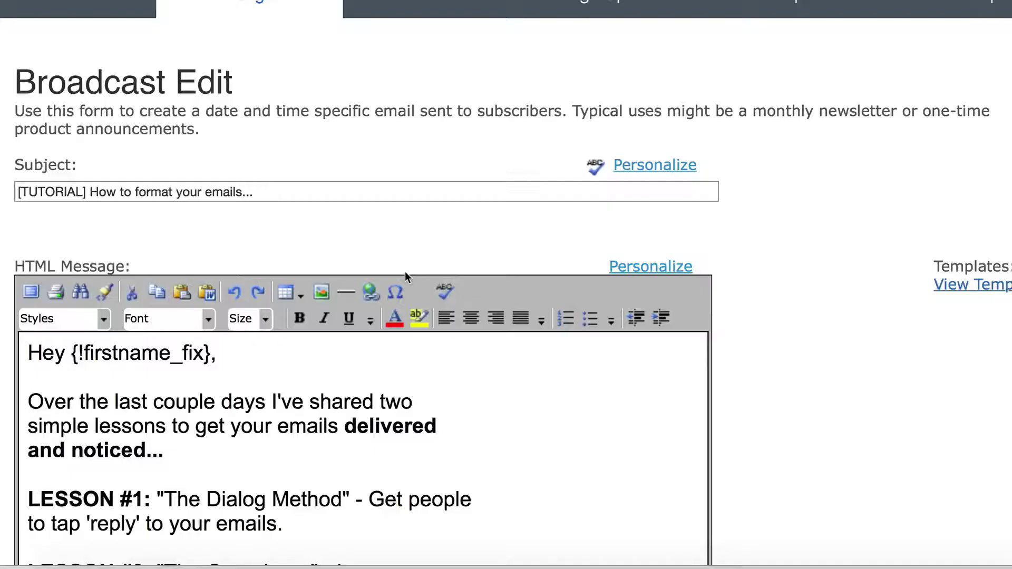
Step: Bring the TextEdit draft forward, leave its font unchanged, and scroll down to the bullet list
key("super+Tab")
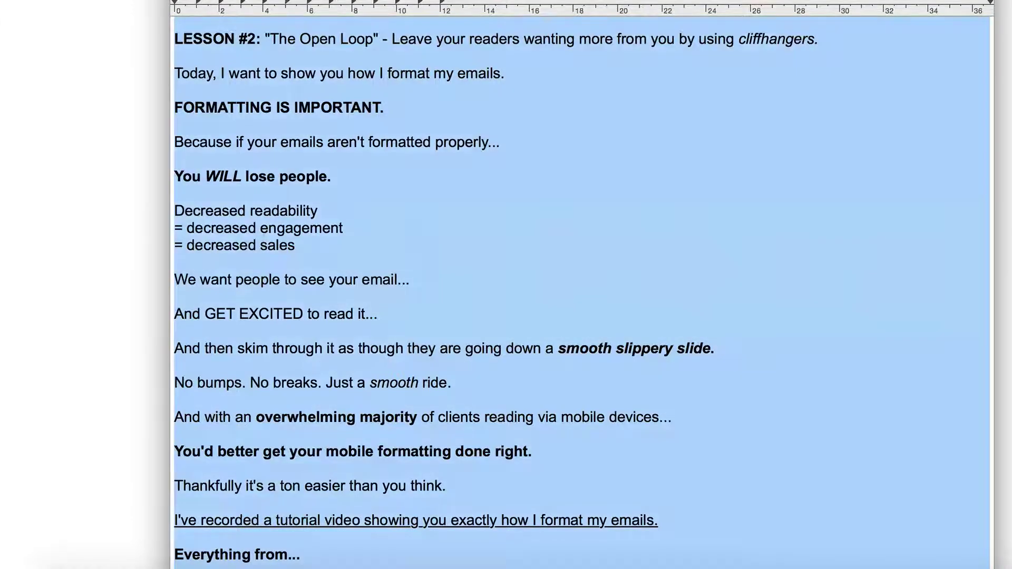
left_click(232, 1)
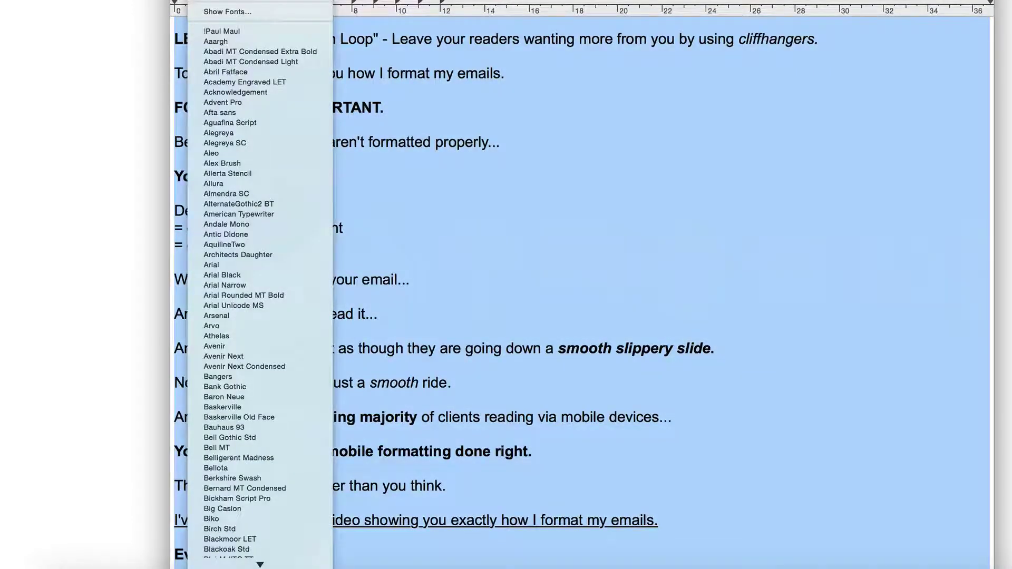
left_click(335, 24)
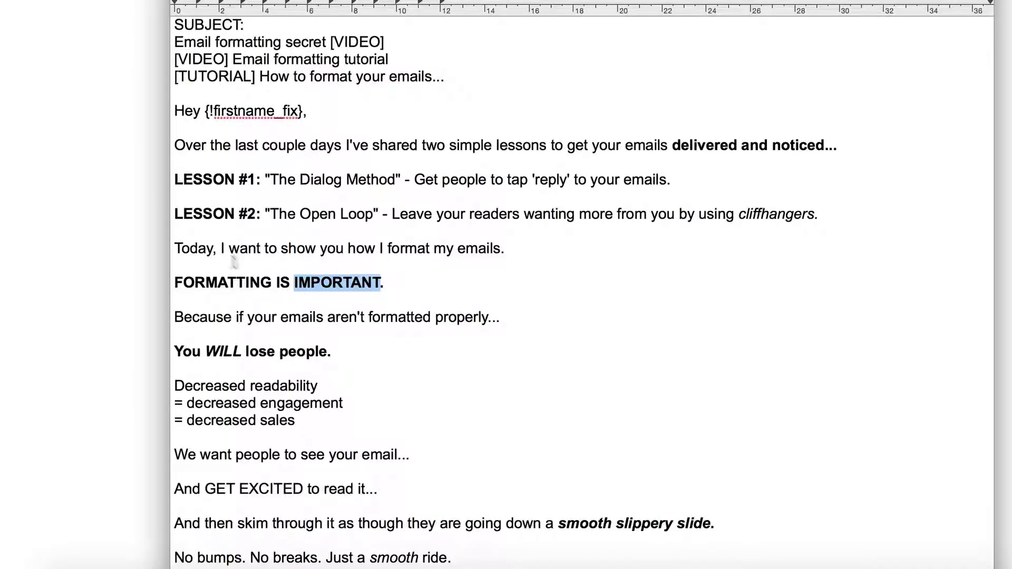
scroll(373, 301, "down", 5)
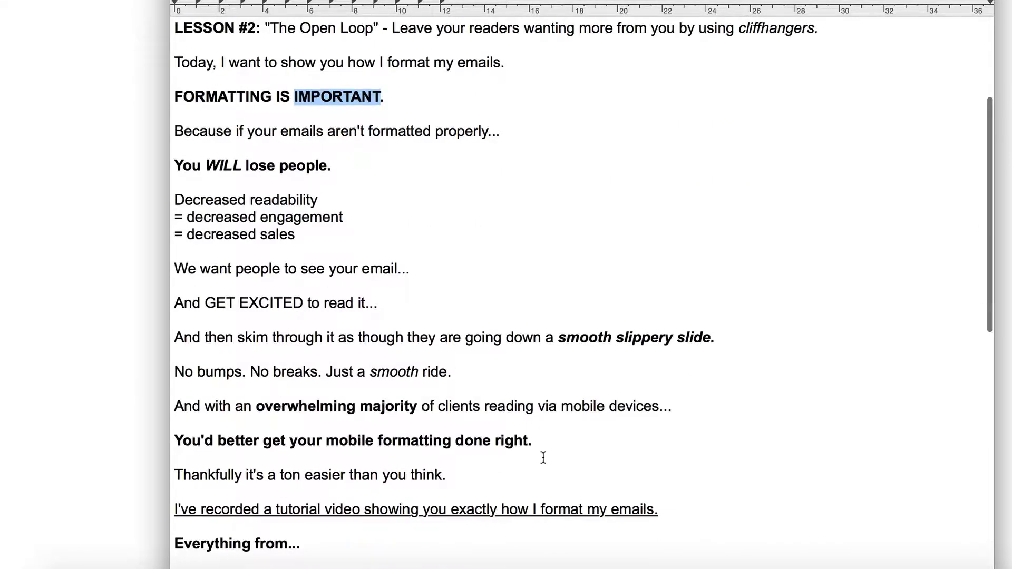
scroll(543, 457, "down", 6)
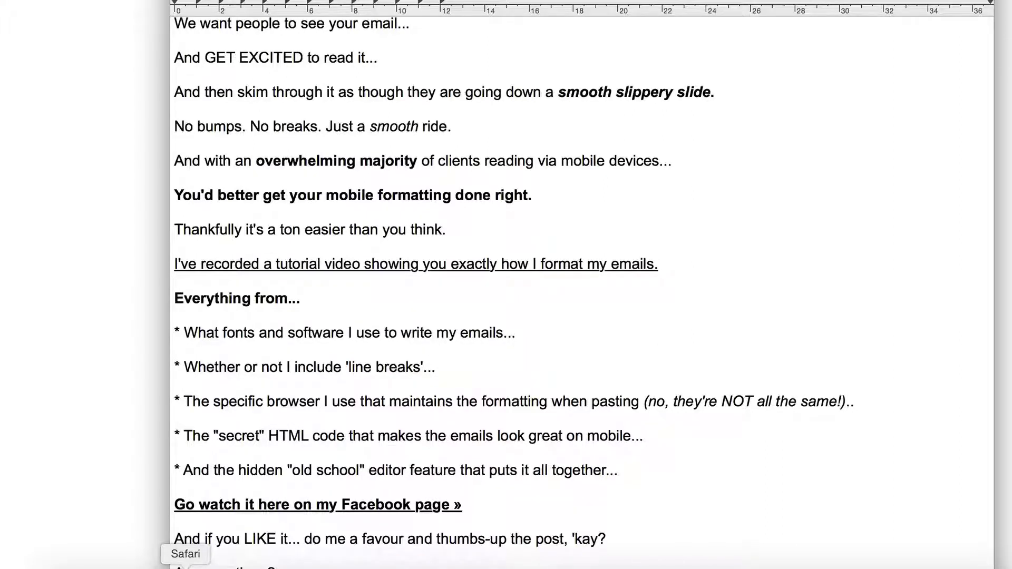
Step: Switch the broadcast's message to the classic HTML box to view its raw source
left_click(186, 567)
scroll(279, 357, "down", 10)
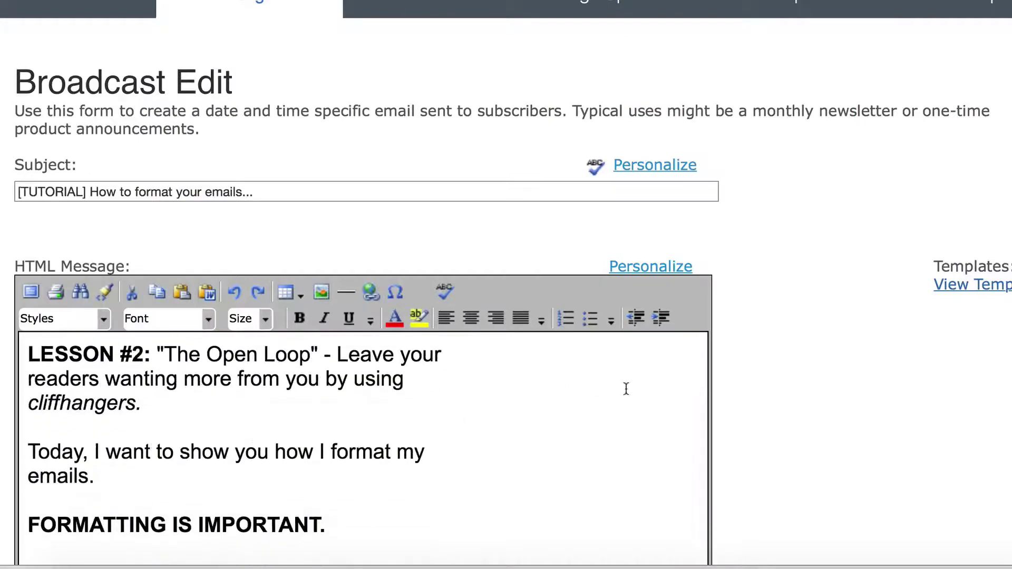
scroll(515, 410, "down", 7)
scroll(789, 401, "down", 4)
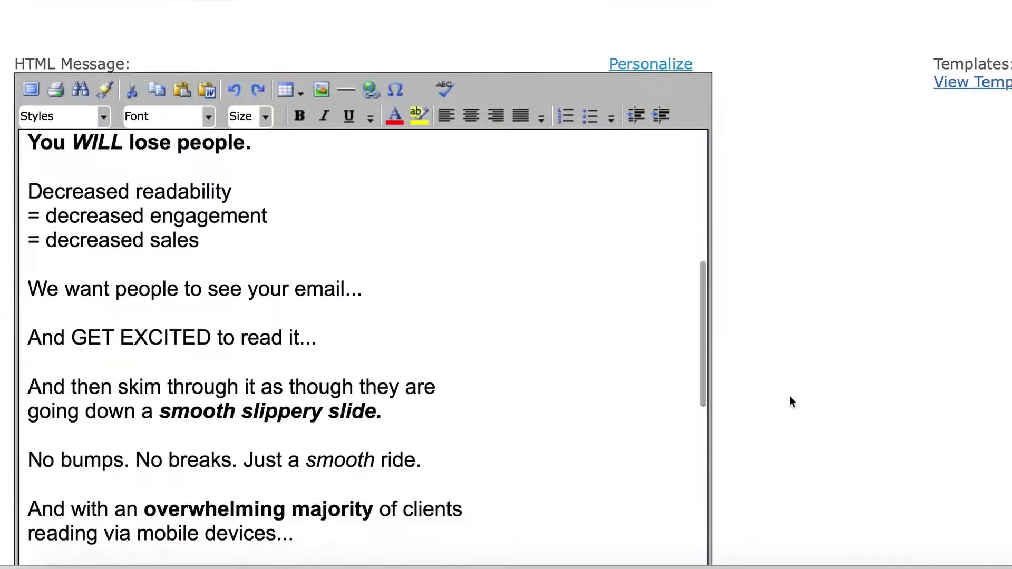
scroll(789, 399, "down", 6)
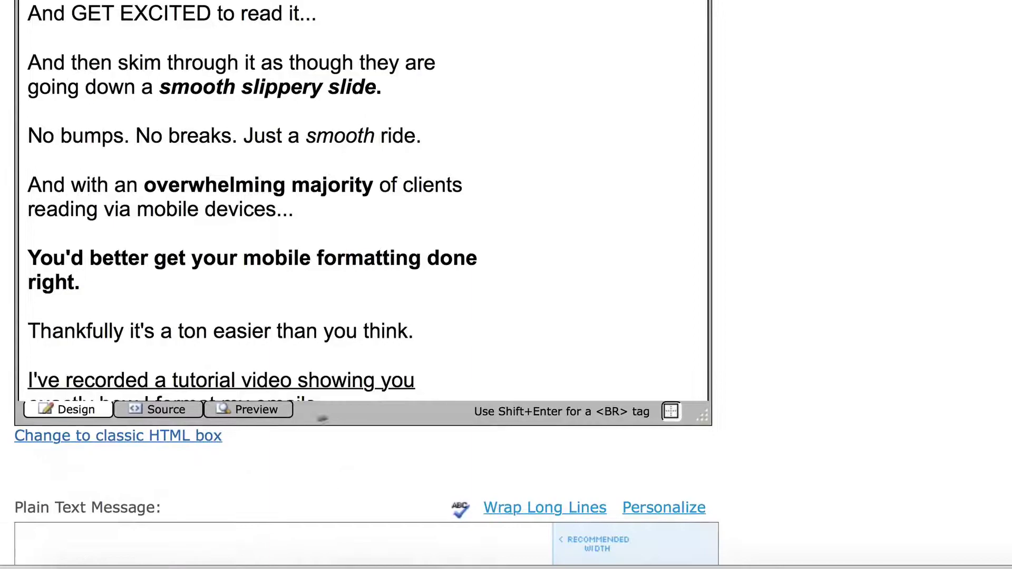
left_click(155, 437)
scroll(585, 178, "up", 10)
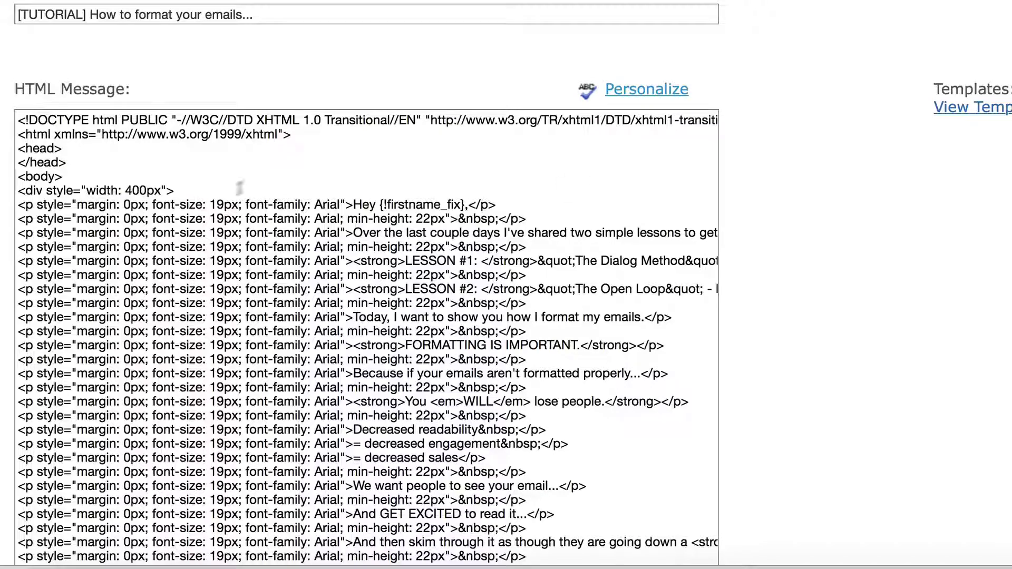
Step: Highlight the div style="width: 400px" line, then go back to the graphic HTML editor
left_click_drag(185, 192, 2, 191)
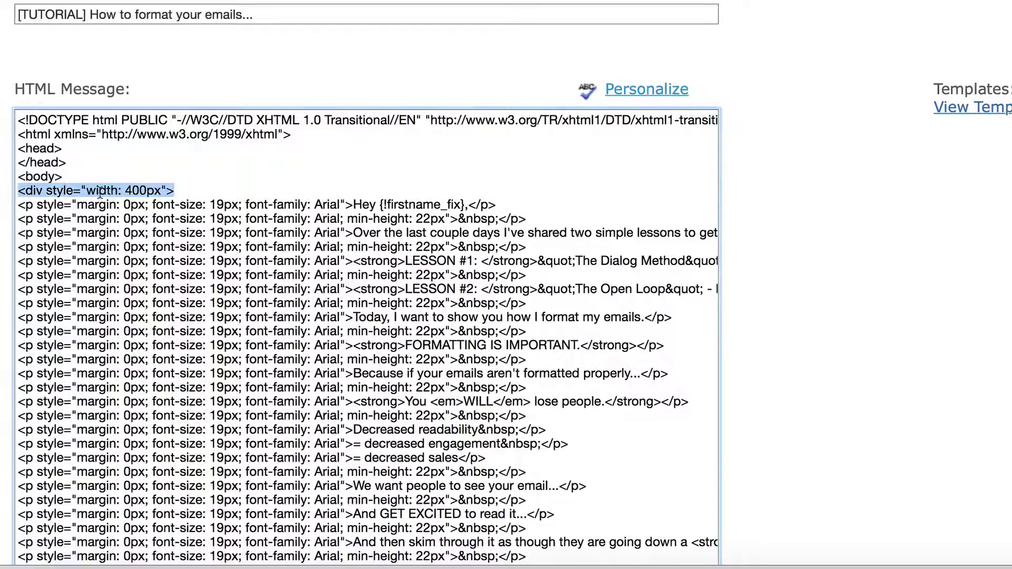
left_click_drag(92, 180, 14, 109)
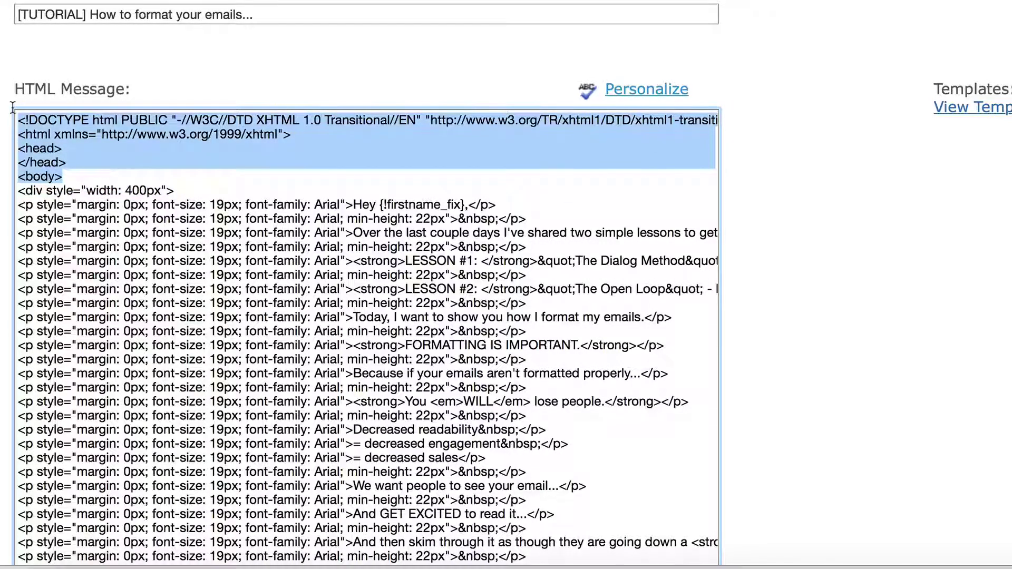
left_click(113, 185)
left_click_drag(189, 191, 4, 190)
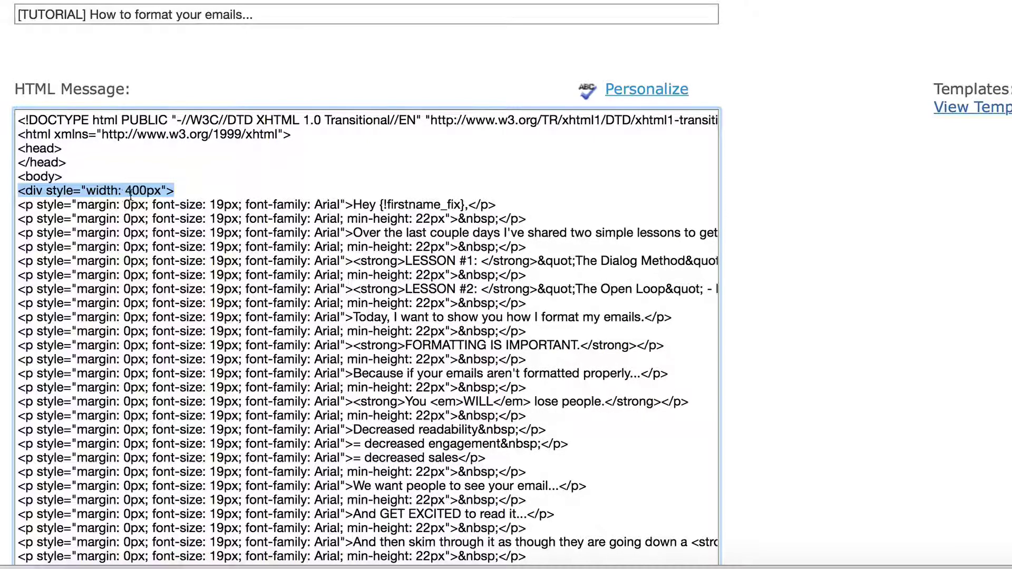
left_click(174, 190)
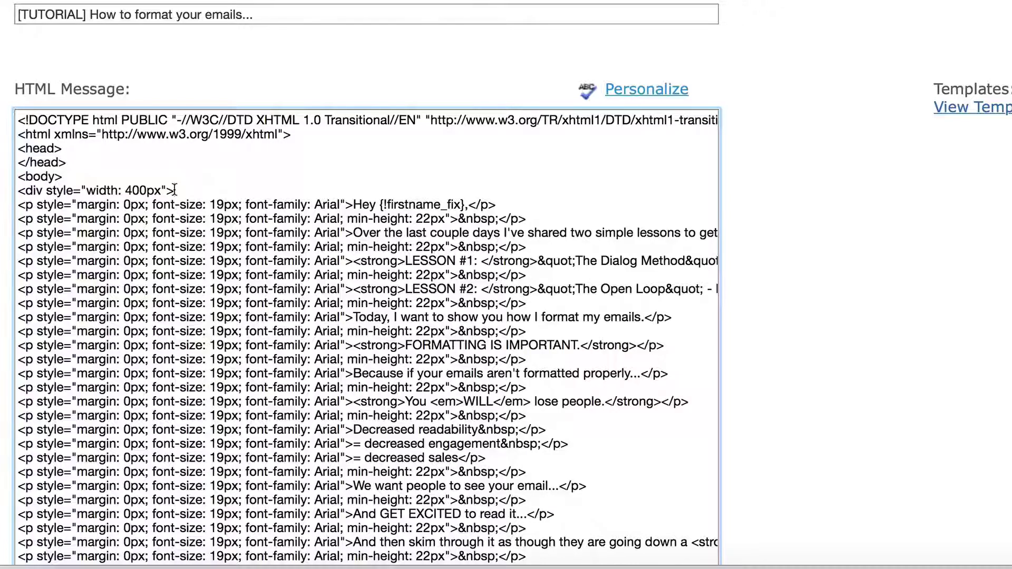
left_click_drag(175, 190, 5, 189)
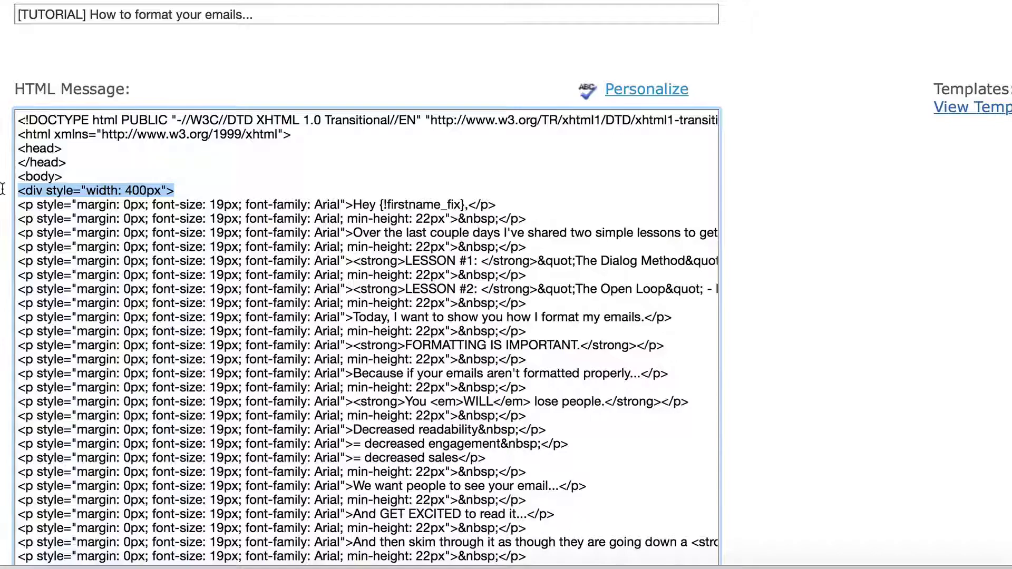
scroll(4, 194, "down", 5)
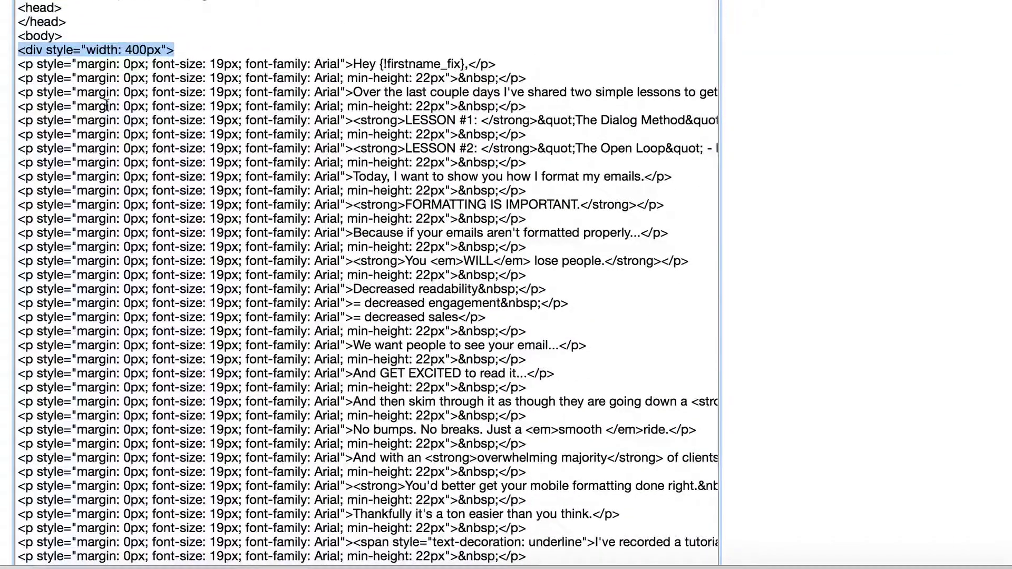
scroll(5, 285, "down", 3)
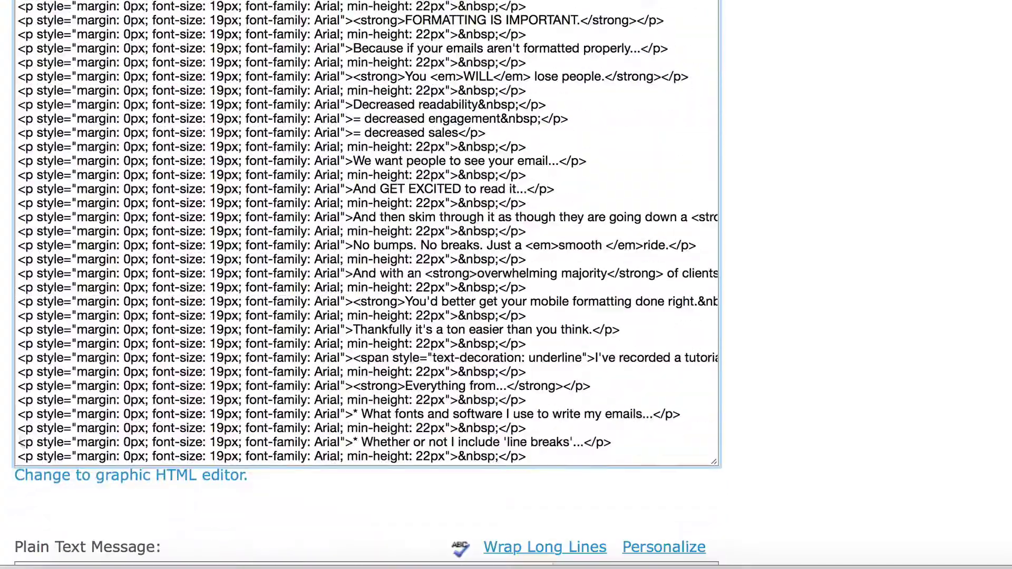
left_click(86, 476)
scroll(205, 152, "up", 5)
scroll(217, 332, "up", 10)
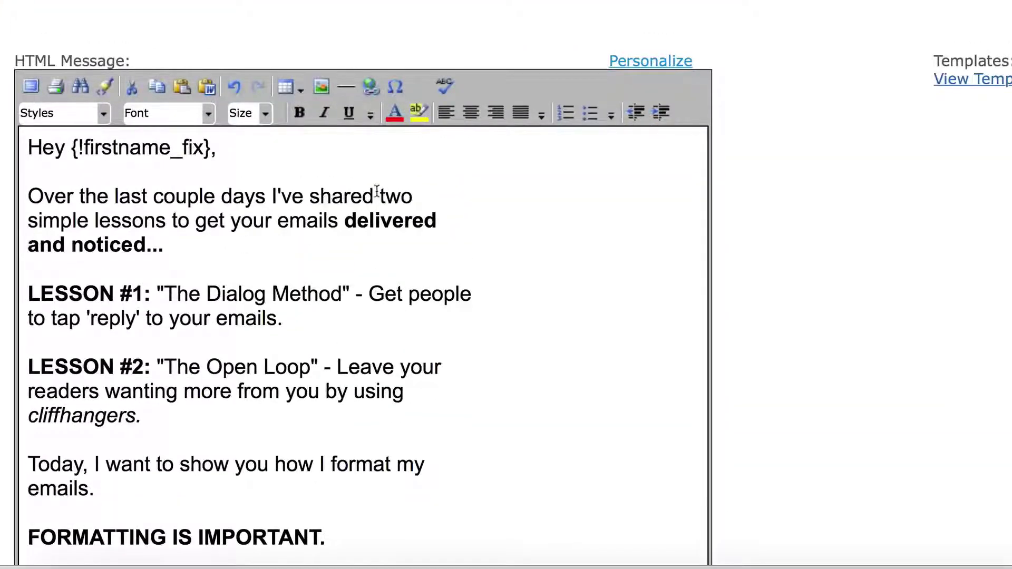
left_click_drag(375, 196, 353, 432)
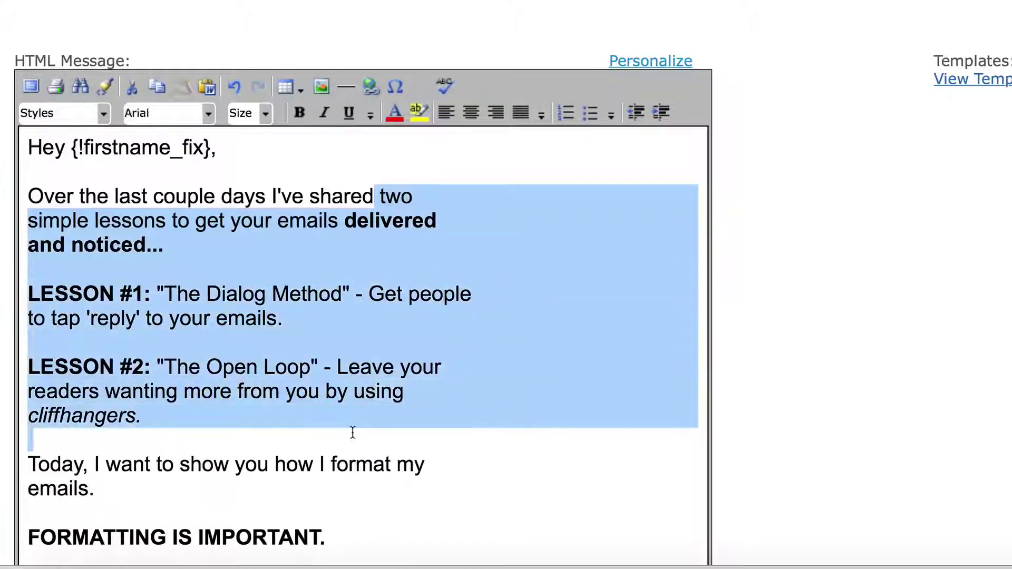
left_click(353, 432)
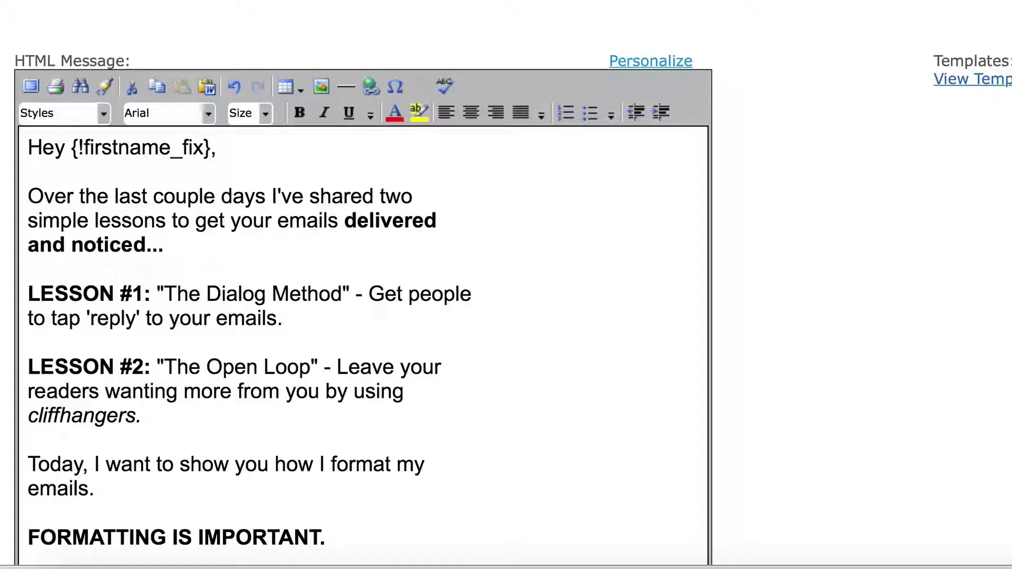
left_click_drag(29, 284, 464, 341)
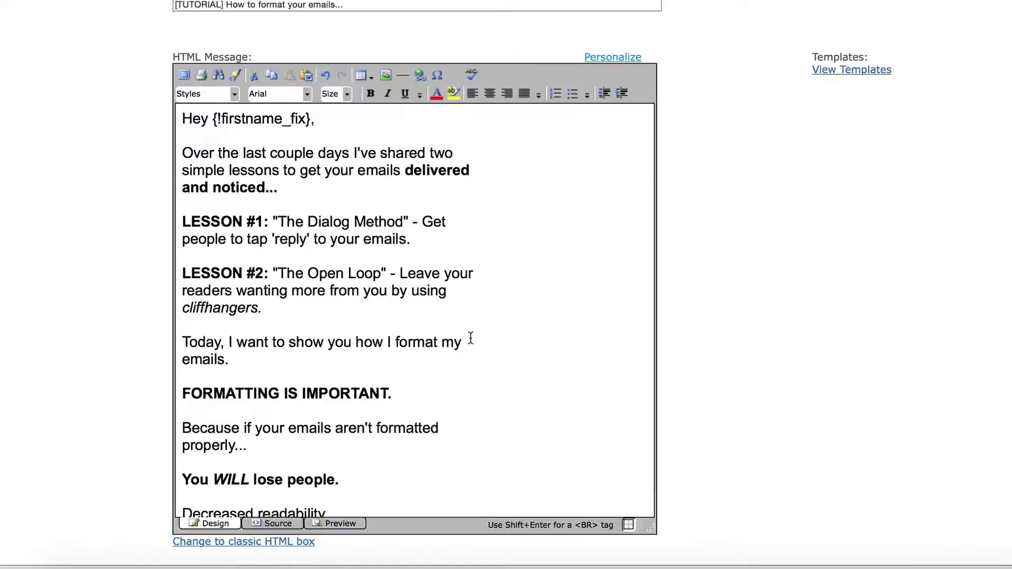
scroll(471, 338, "down", 1)
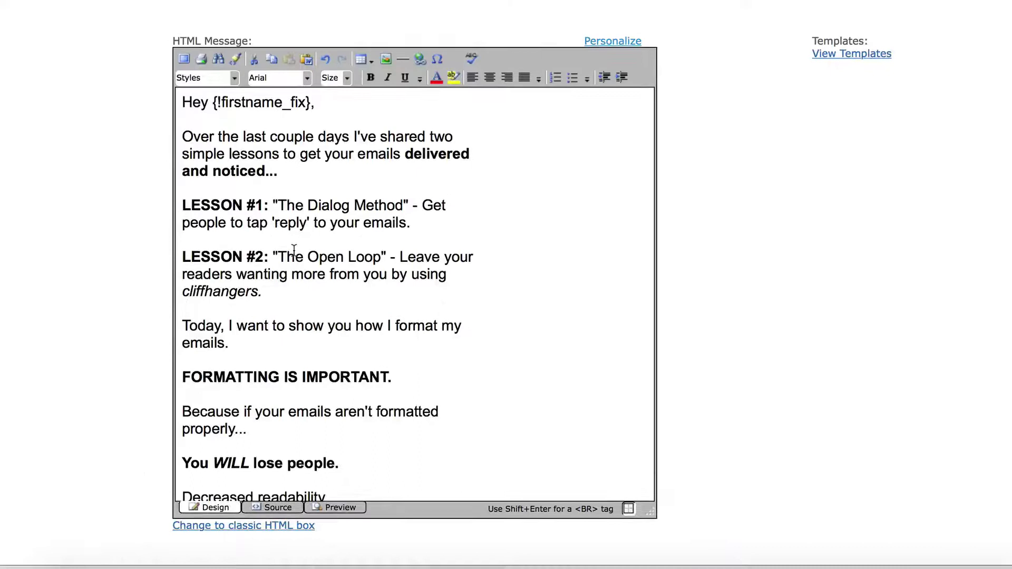
key("super+shift+4")
left_click_drag(175, 255, 487, 287)
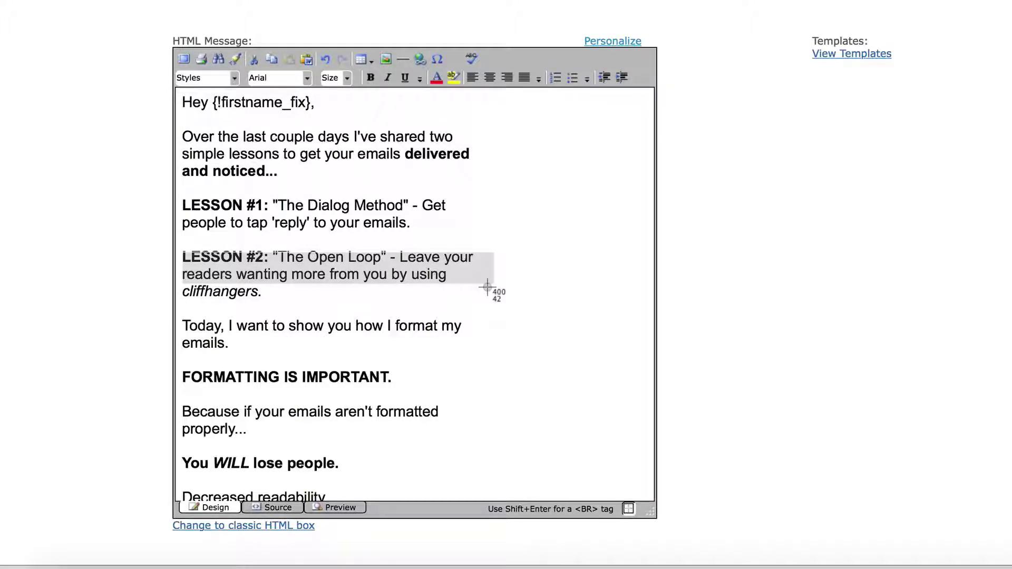
left_click_drag(487, 288, 494, 284)
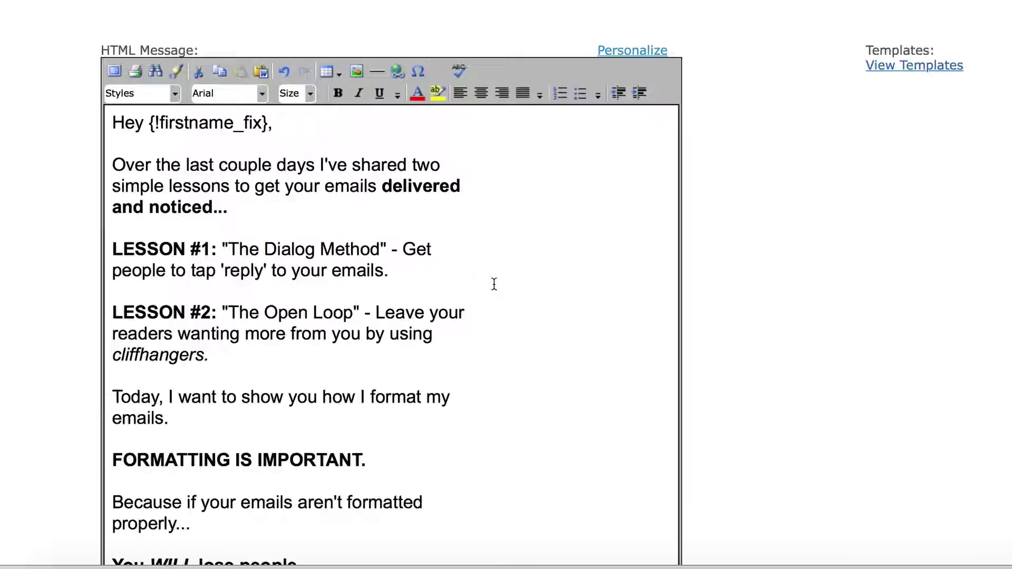
scroll(317, 325, "down", 8)
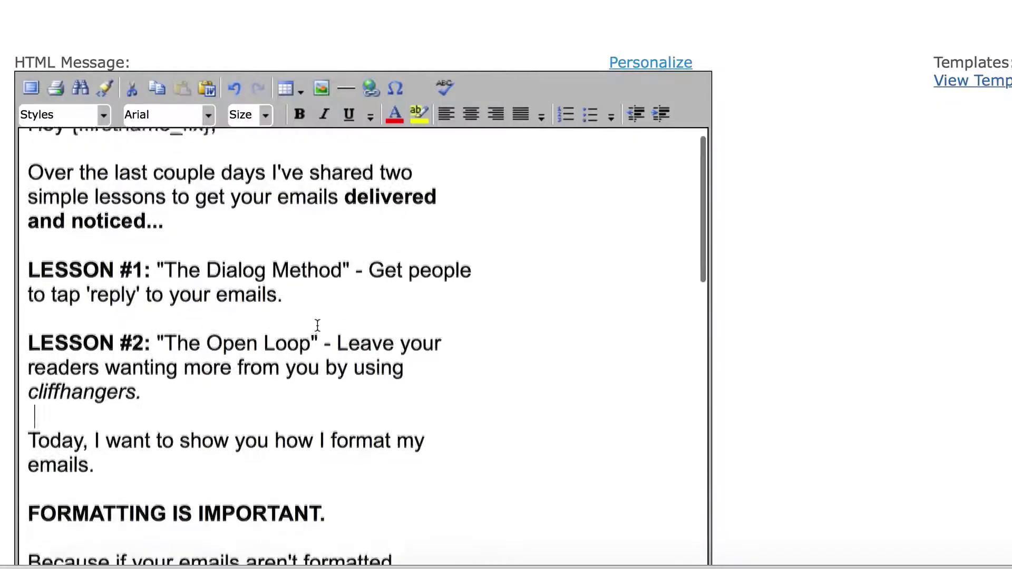
scroll(318, 325, "down", 6)
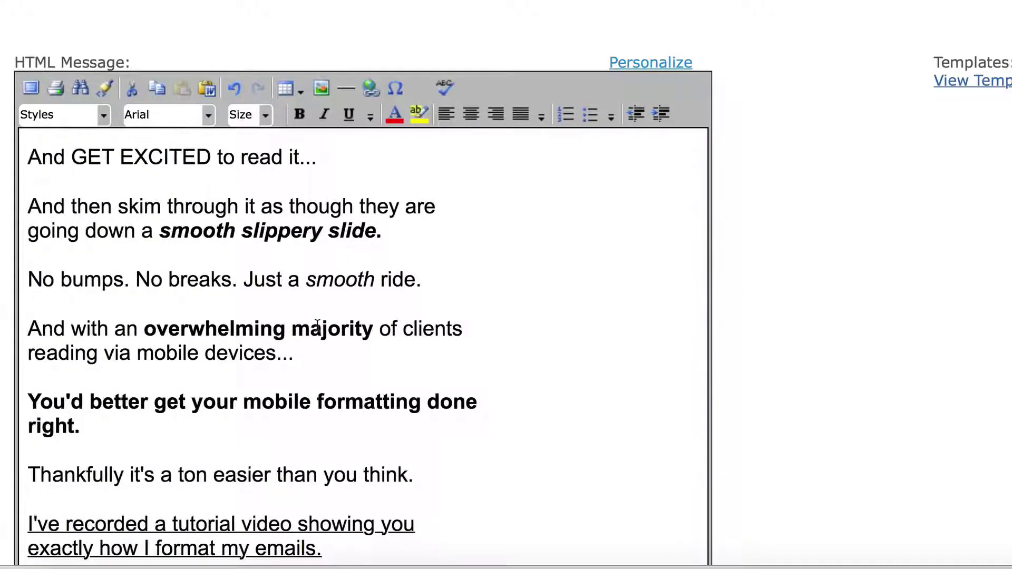
scroll(773, 384, "down", 3)
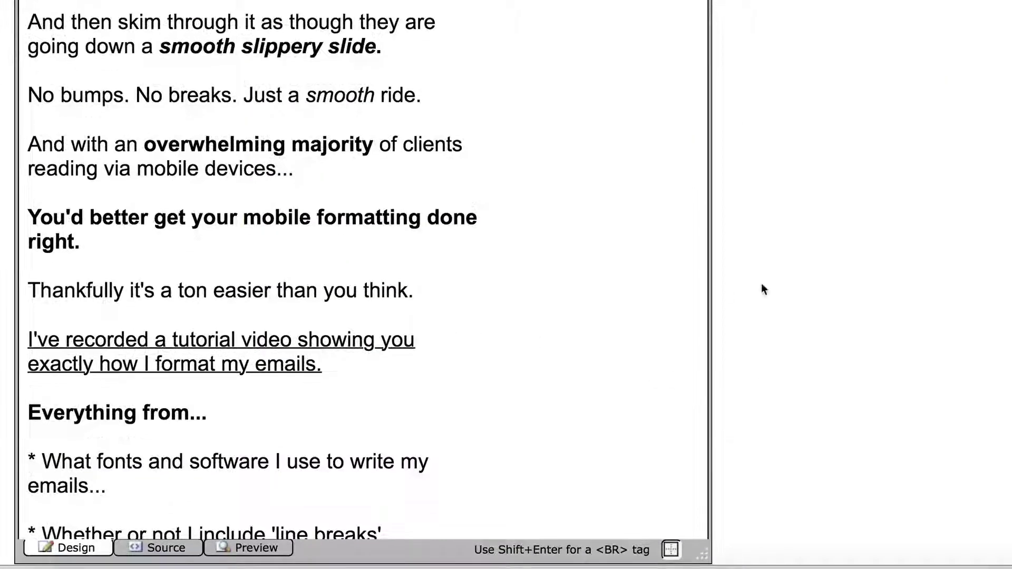
scroll(761, 283, "down", 1)
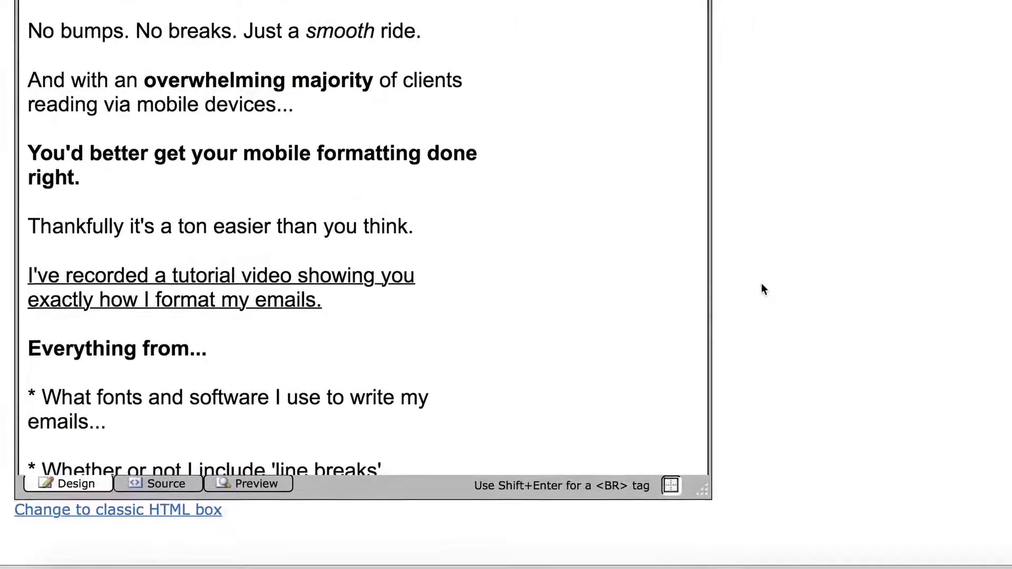
Step: Show the message's raw HTML and pick out the 400px width div line
left_click(173, 509)
scroll(333, 214, "up", 5)
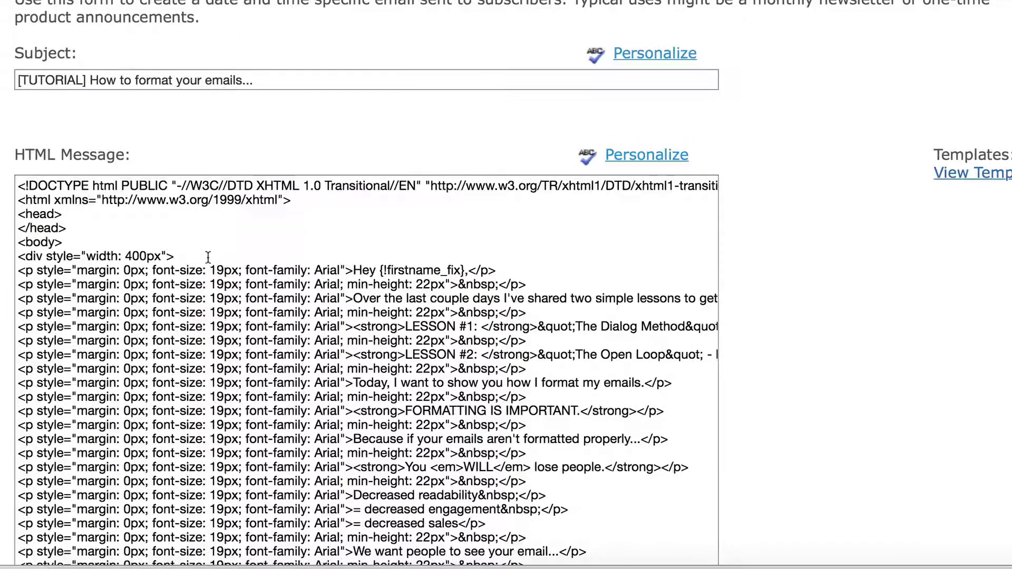
left_click_drag(174, 256, 16, 256)
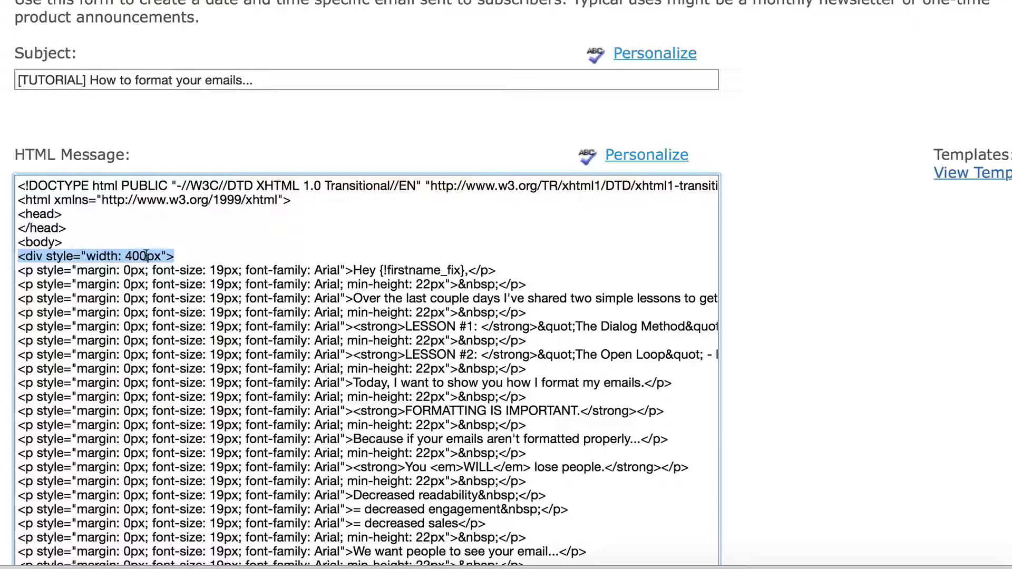
left_click_drag(182, 253, 0, 259)
scroll(247, 262, "down", 15)
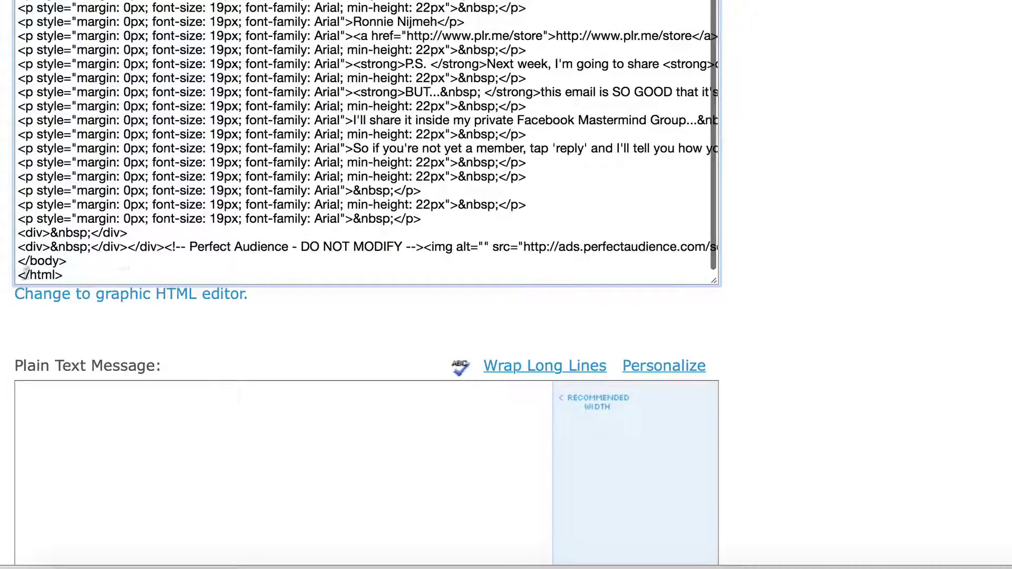
left_click_drag(164, 246, 128, 246)
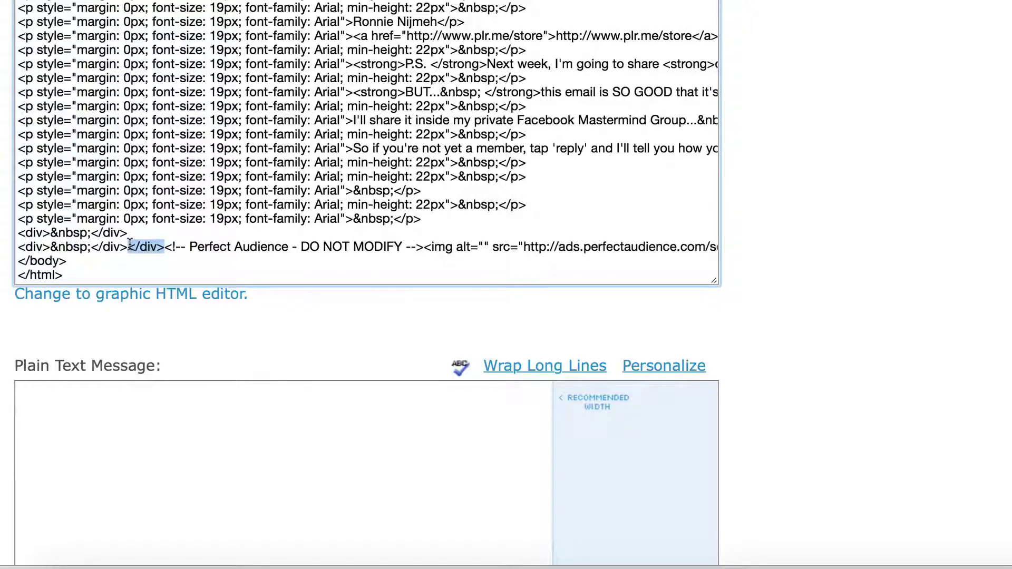
Step: Move the wrapper's closing div onto its own line, separate from the tracking comment
left_click(129, 246)
key("Return")
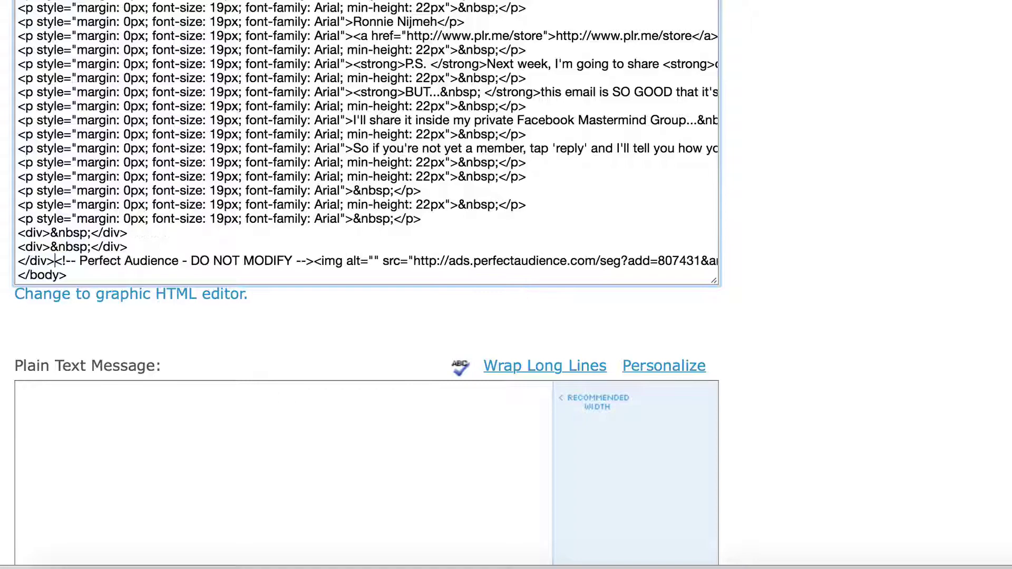
key("Return")
key("Return")
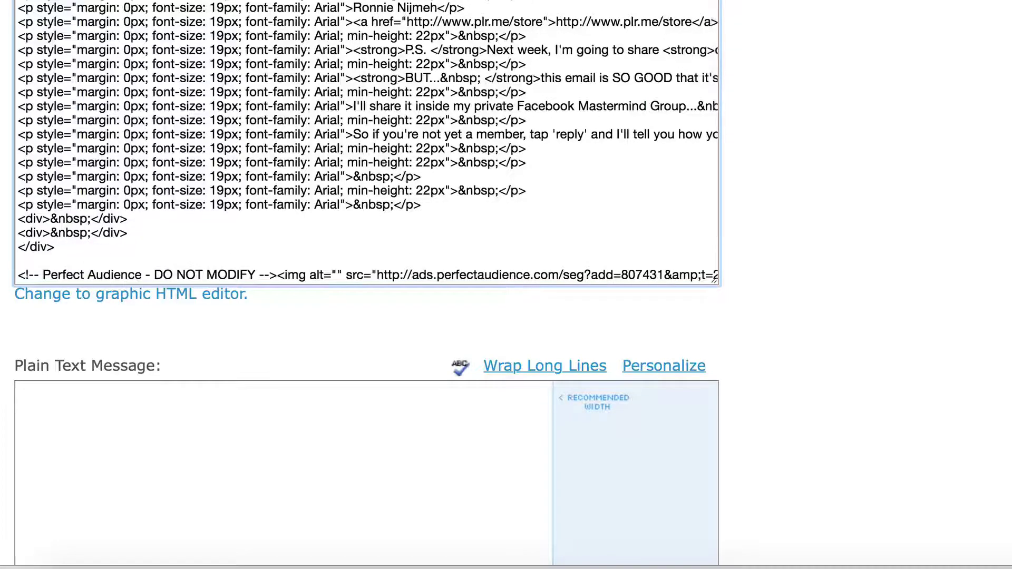
left_click_drag(60, 246, 10, 246)
scroll(169, 143, "up", 10)
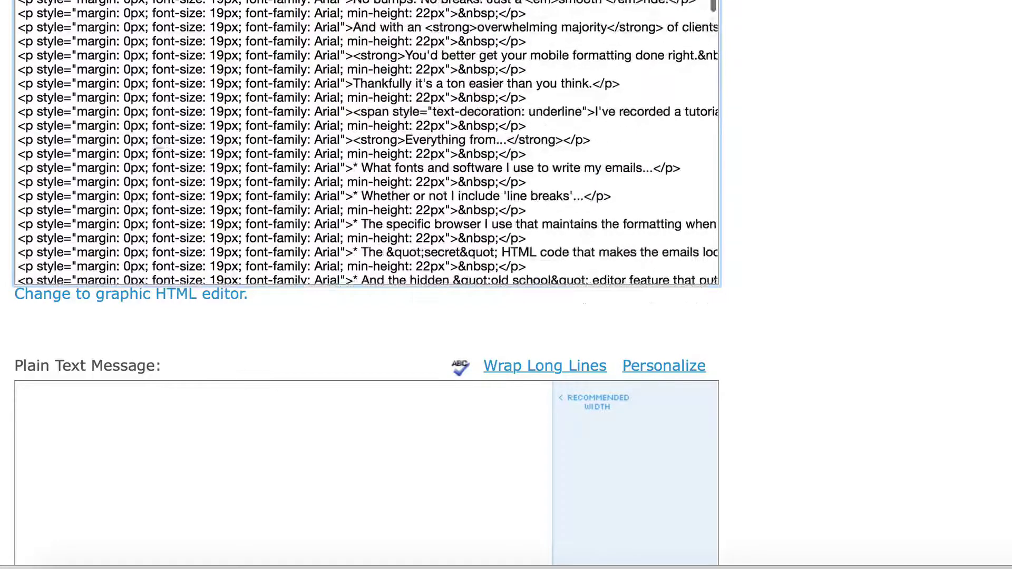
scroll(45, 143, "up", 10)
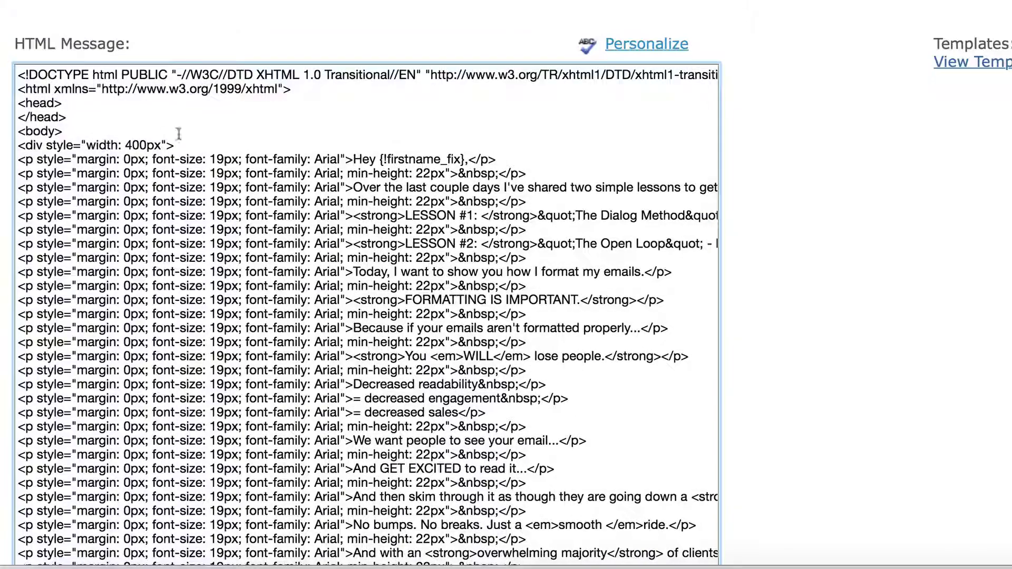
left_click_drag(179, 145, 20, 147)
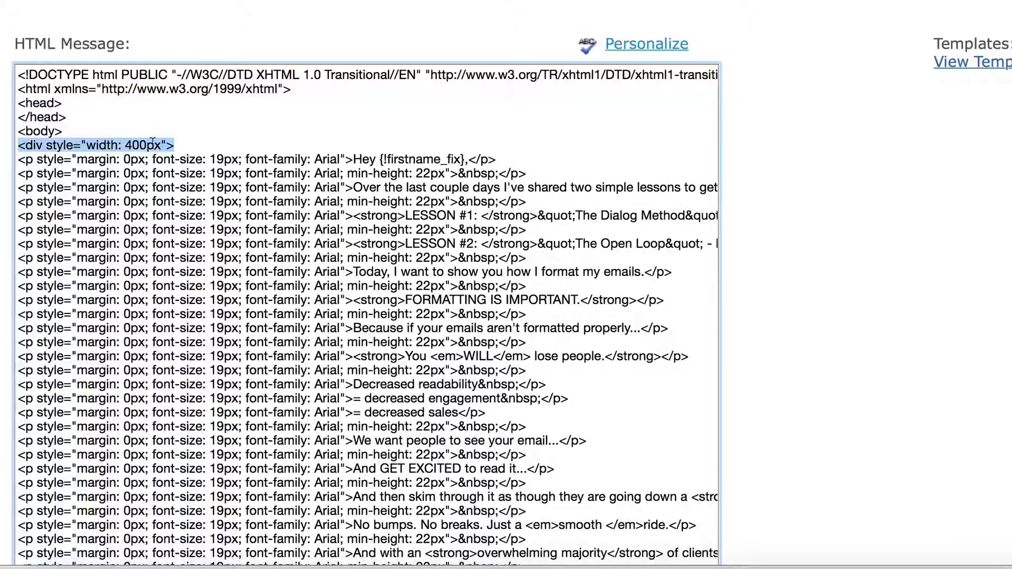
scroll(52, 272, "down", 15)
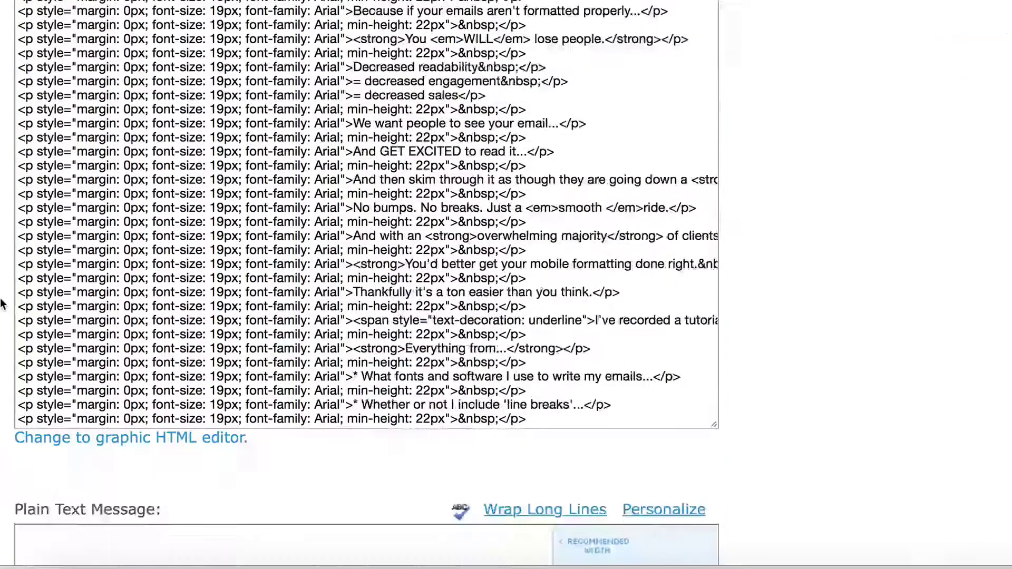
scroll(42, 171, "up", 15)
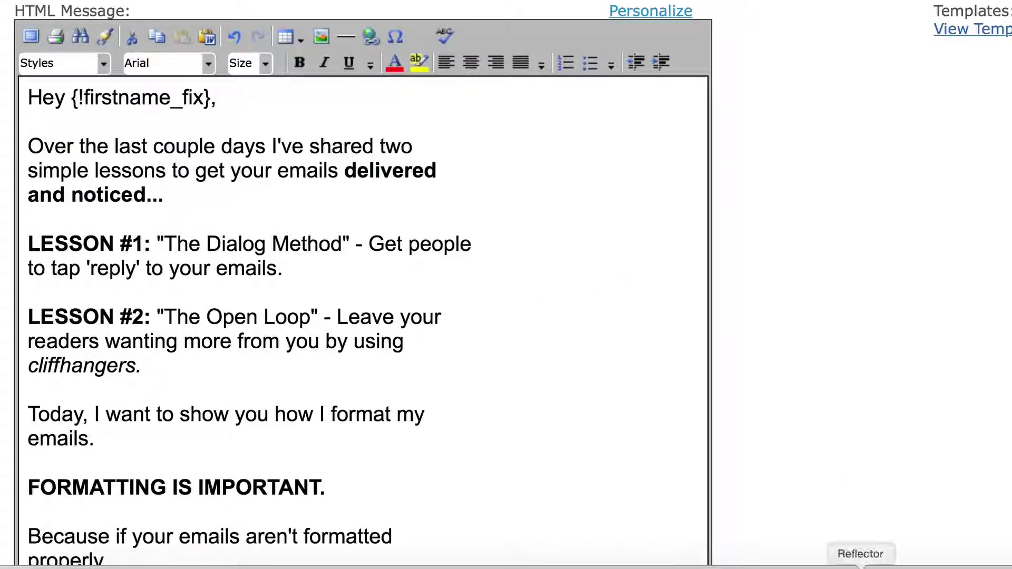
left_click(860, 565)
left_click_drag(542, 428, 696, 561)
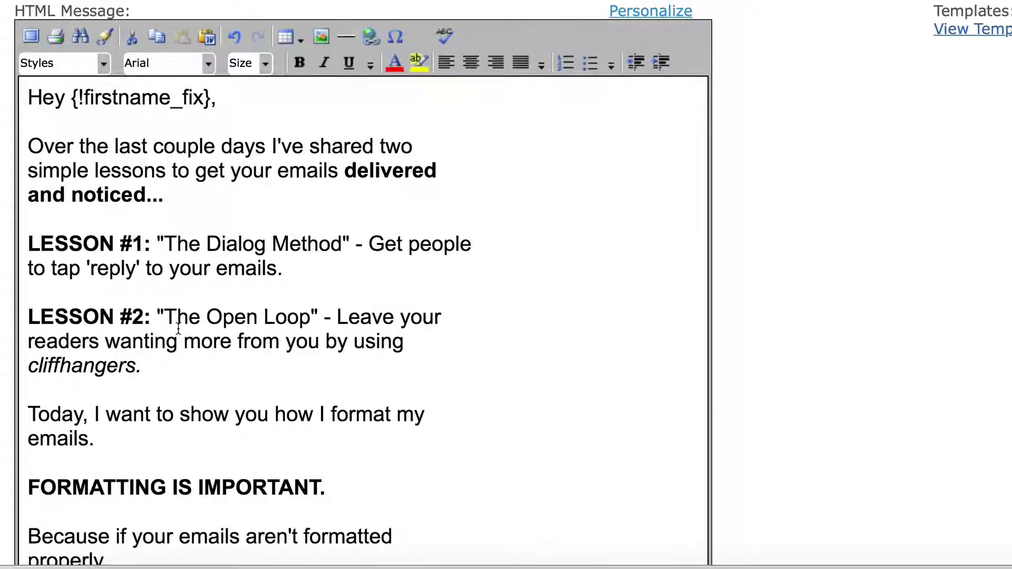
scroll(179, 329, "down", 3)
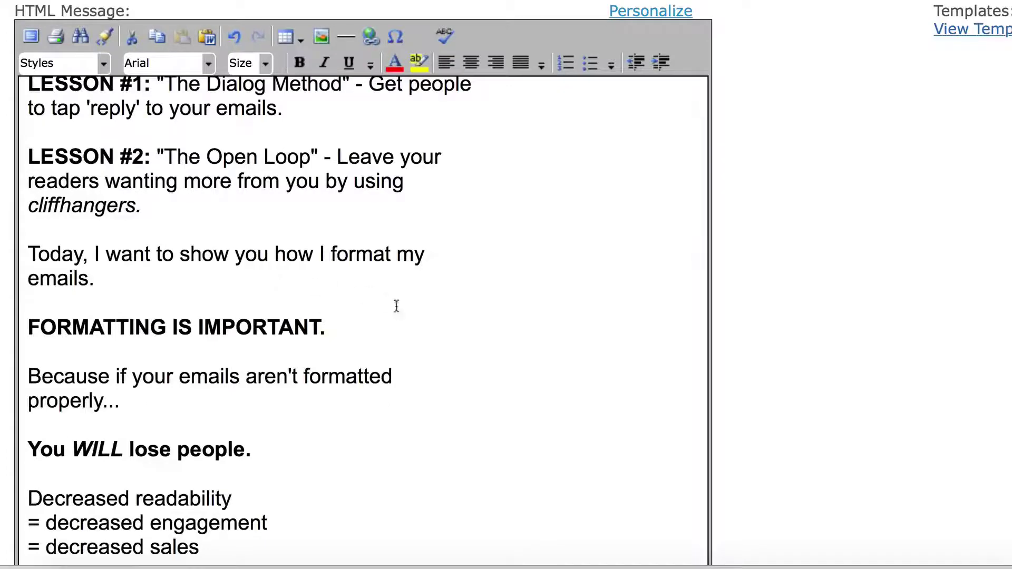
left_click_drag(327, 328, 41, 309)
scroll(108, 401, "down", 2)
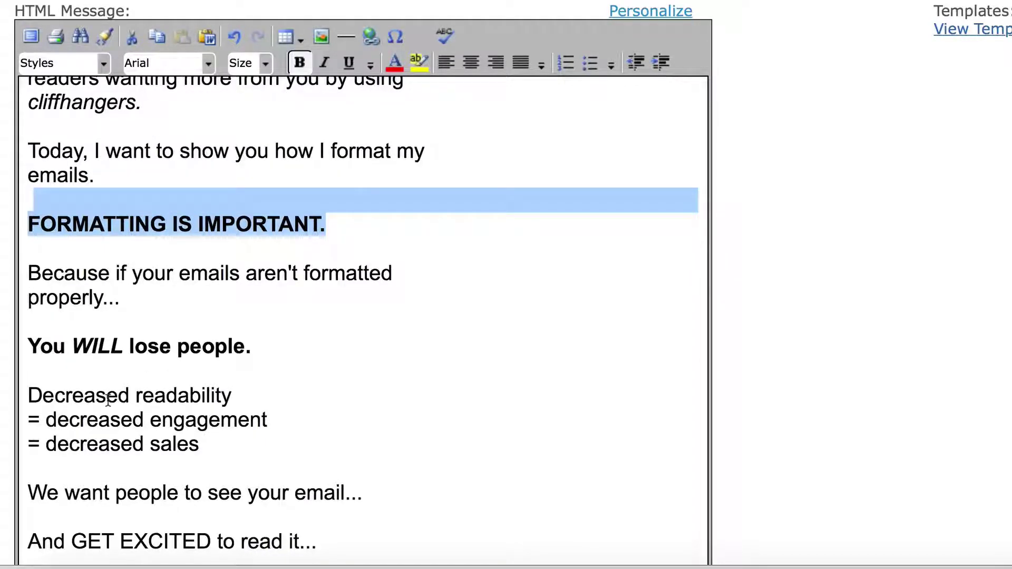
scroll(108, 401, "down", 2)
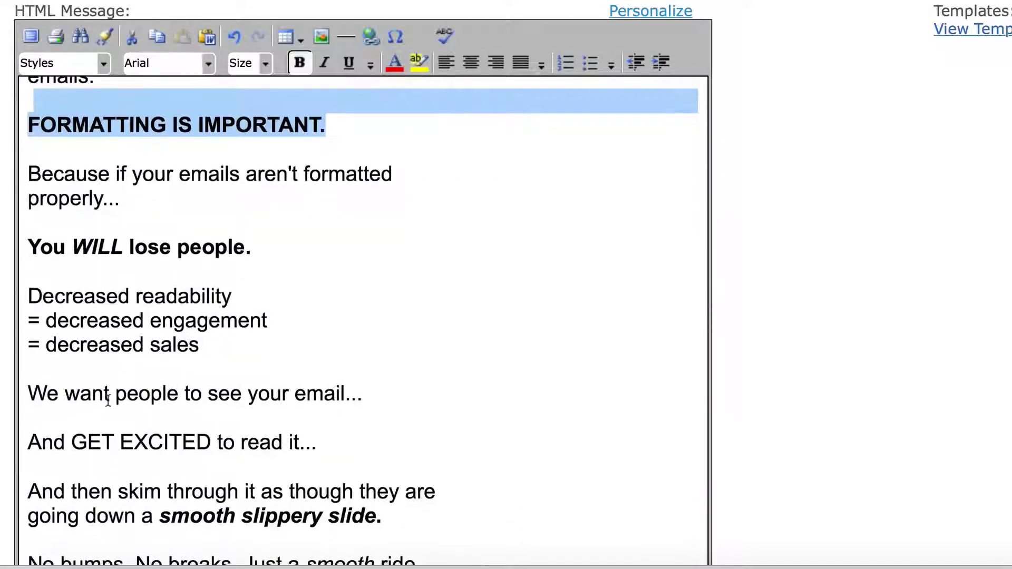
scroll(108, 400, "down", 2)
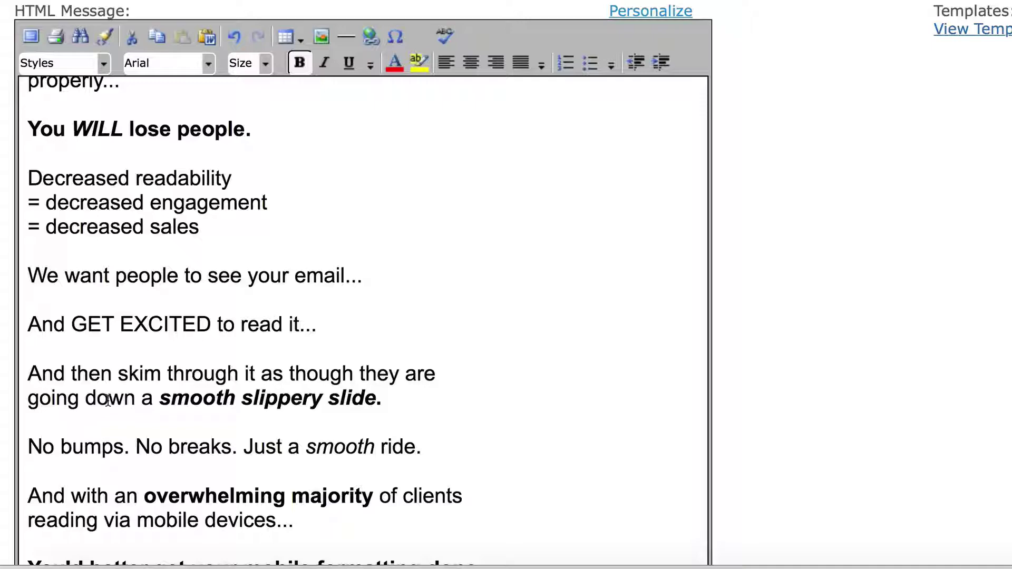
Step: Choose Previous Message Editor from the Create A Broadcast options on Broadcast Messages
scroll(766, 230, "up", 5)
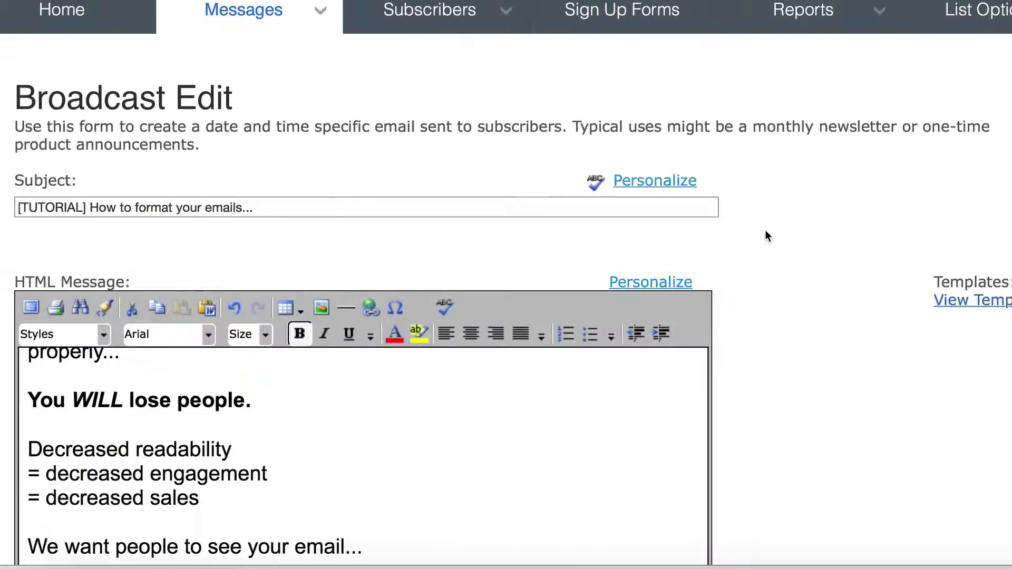
scroll(727, 388, "down", 2)
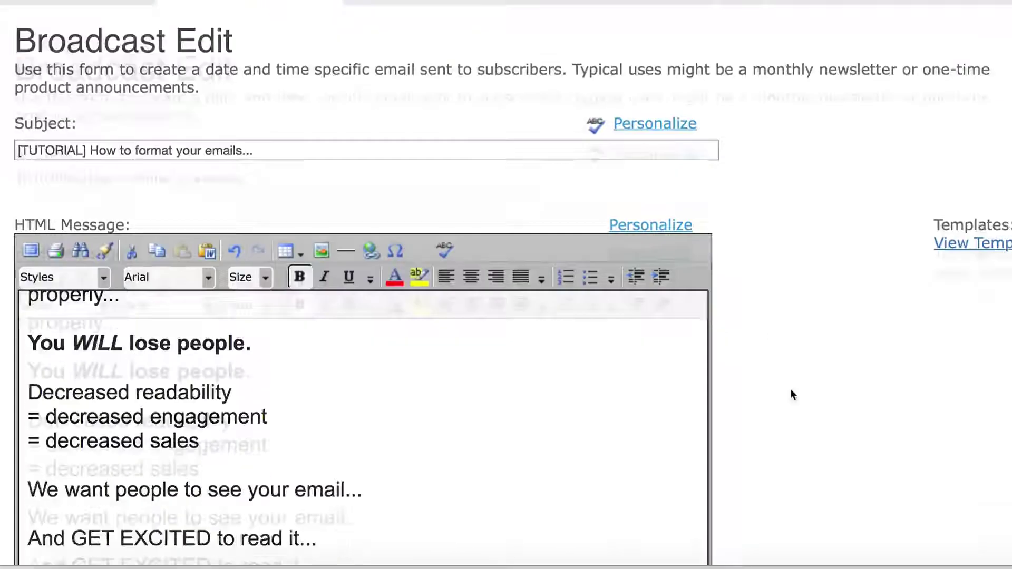
scroll(727, 388, "up", 2)
scroll(559, 280, "up", 2)
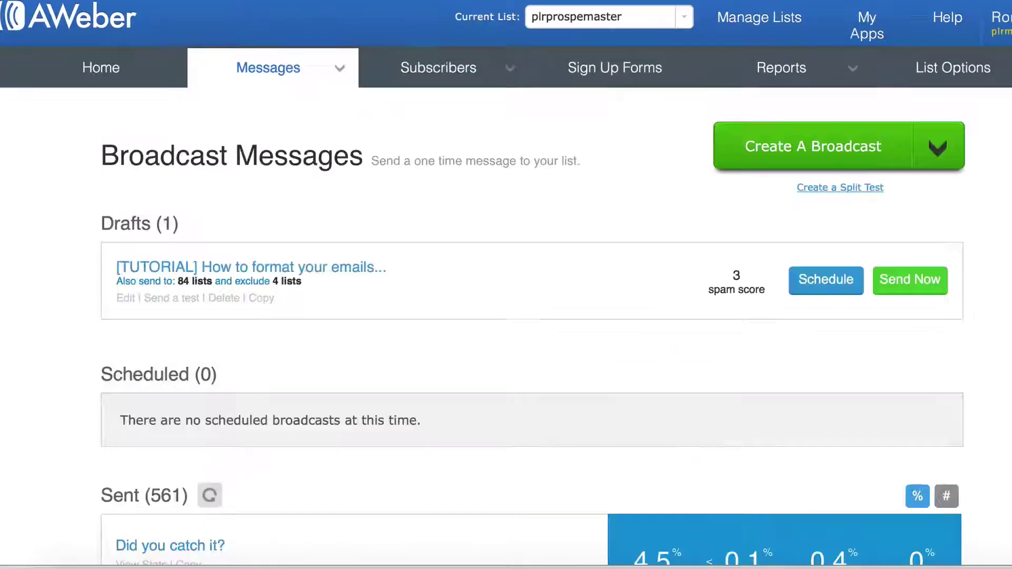
left_click(939, 150)
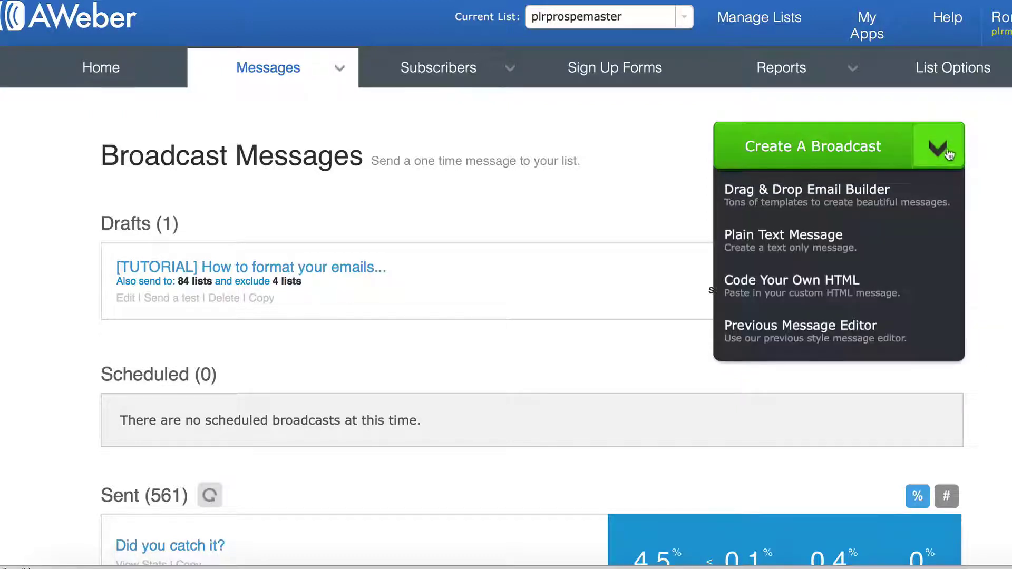
left_click(871, 337)
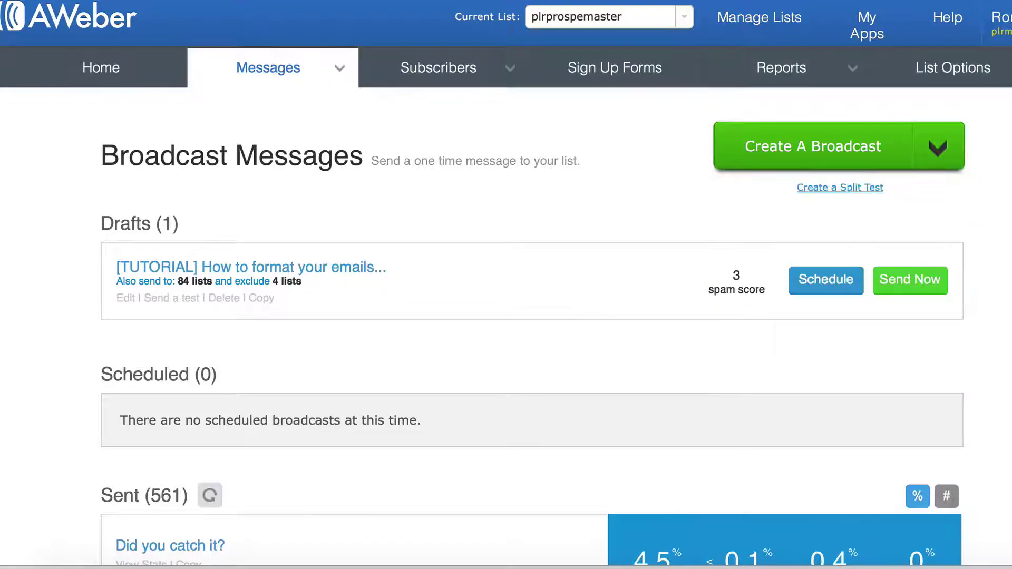
scroll(723, 357, "down", 9)
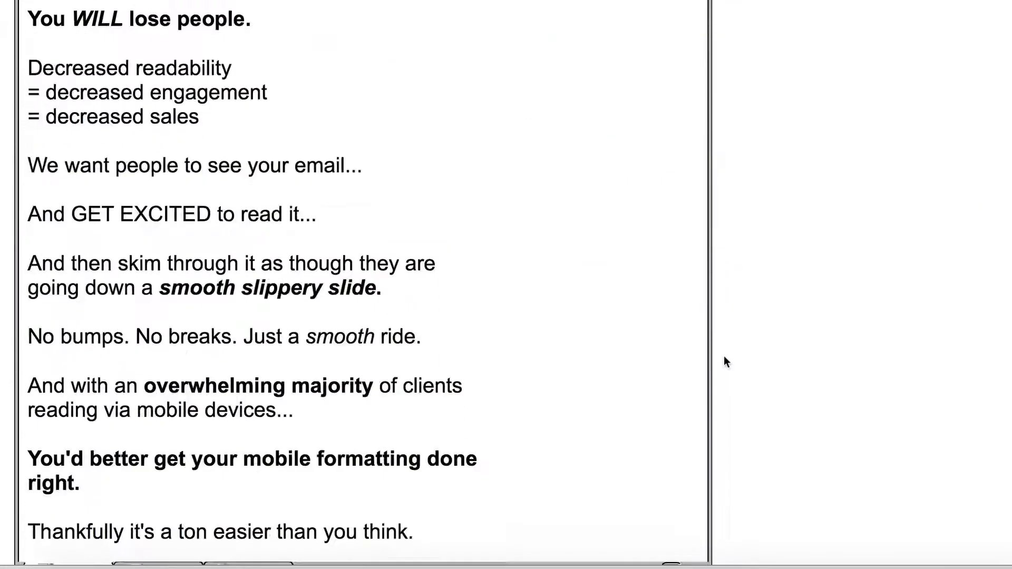
Step: Glance at the TextEdit draft, then return to the browser and click into the email body
scroll(724, 357, "down", 3)
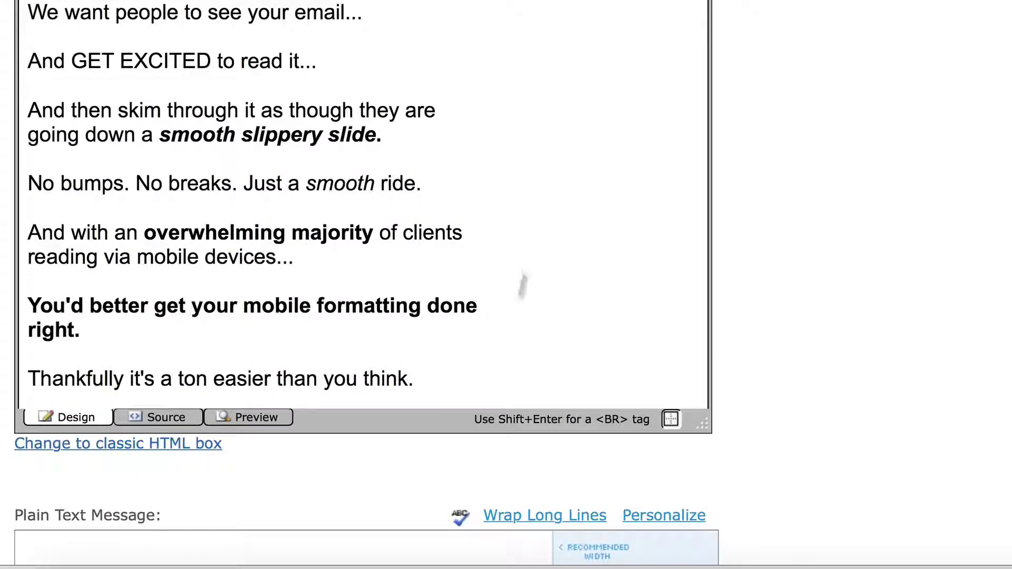
left_click(485, 567)
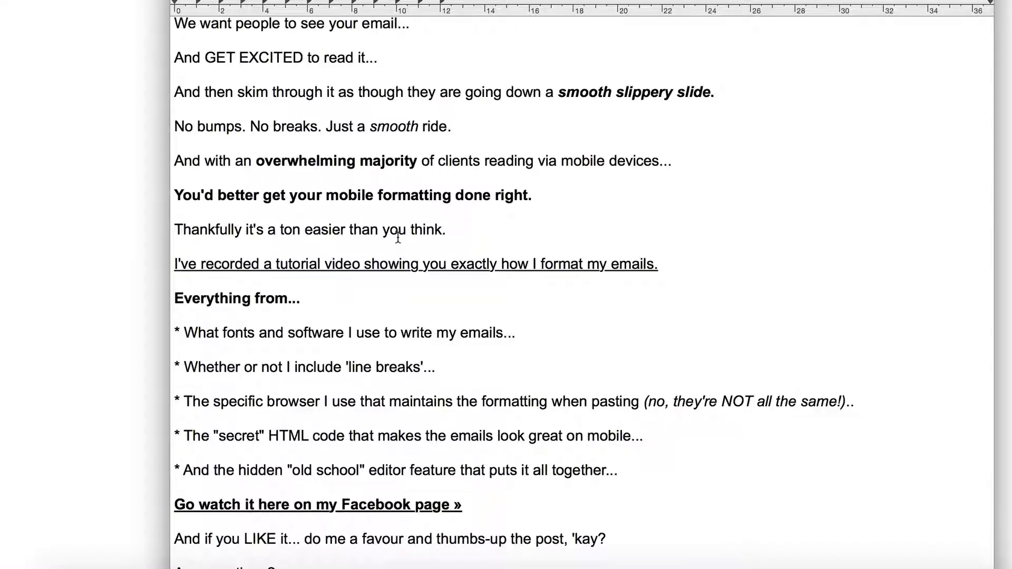
key("super+Tab")
scroll(274, 150, "up", 6)
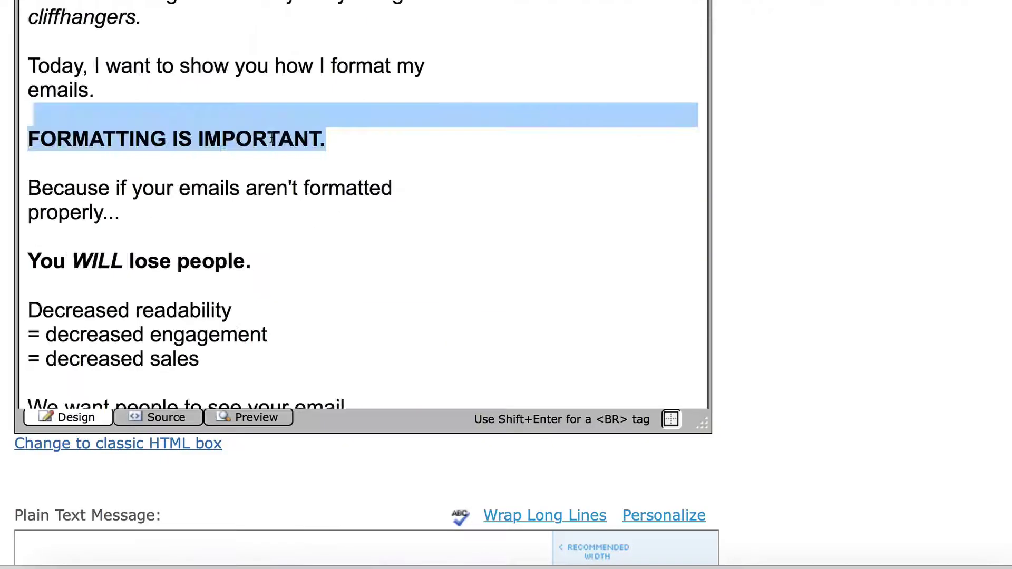
left_click(269, 137)
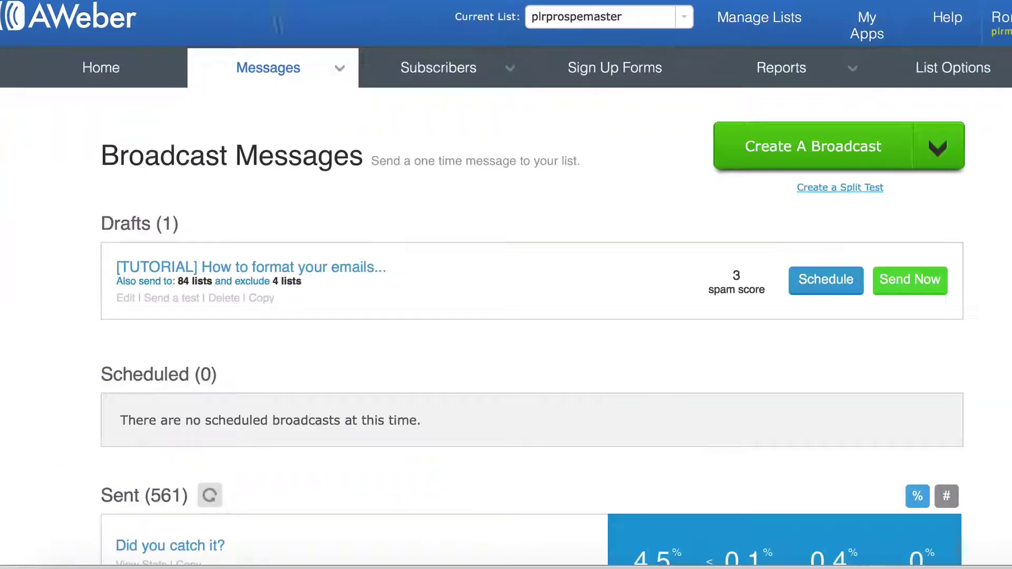
Step: Copy the '[TUTORIAL] How to format your emails...' draft into a new broadcast
left_click(262, 299)
scroll(52, 295, "down", 3)
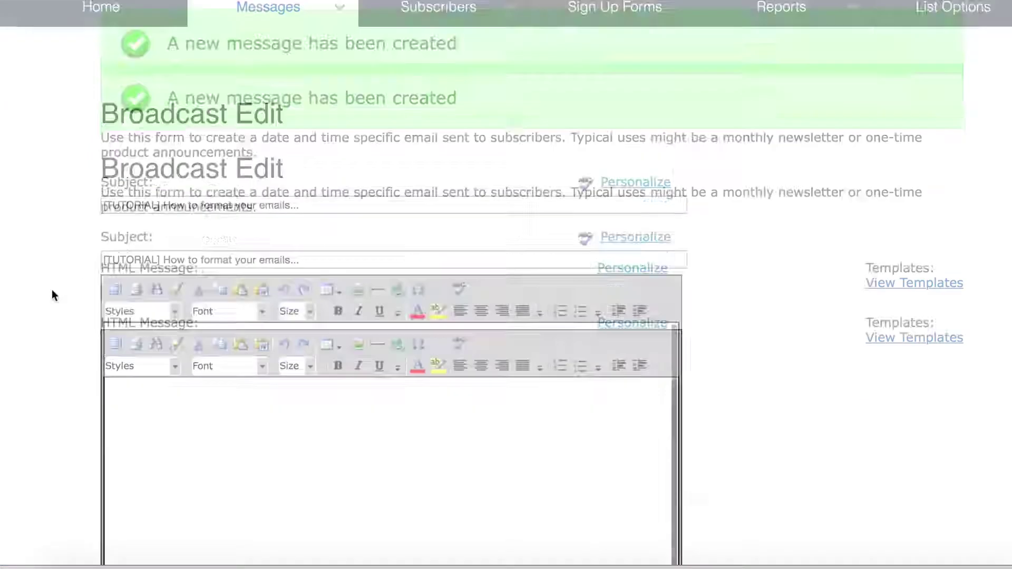
scroll(53, 407, "down", 3)
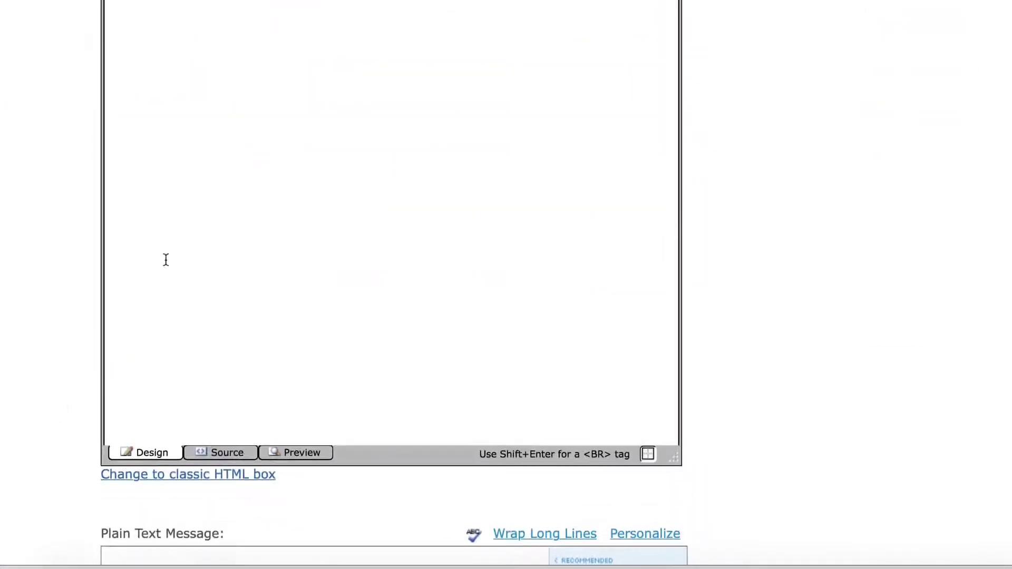
Step: Check the raw HTML for the 400px-wide div, then put the caret in the empty visual body
left_click(160, 474)
scroll(64, 171, "up", 5)
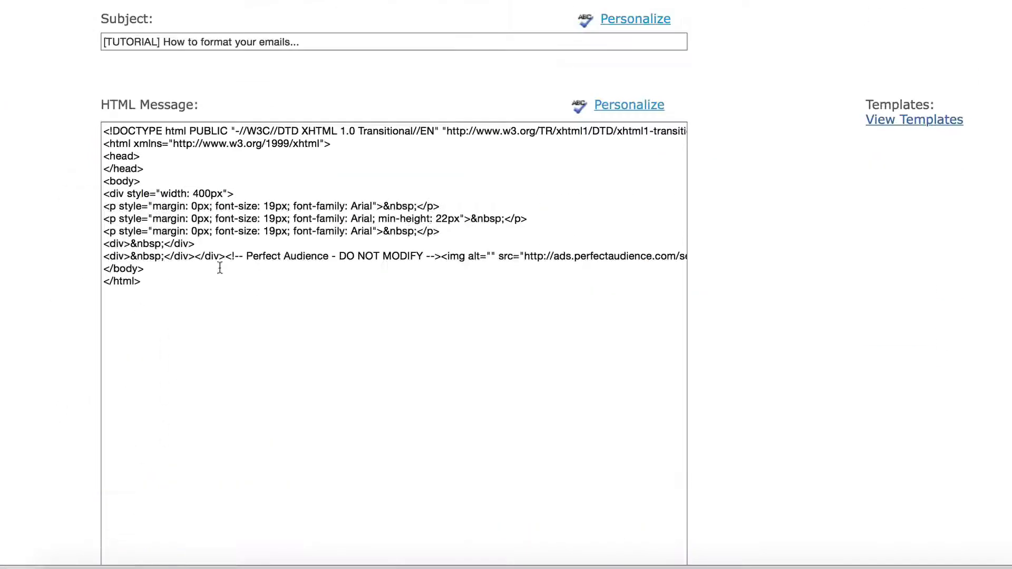
scroll(220, 264, "down", 3)
left_click_drag(234, 105, 63, 104)
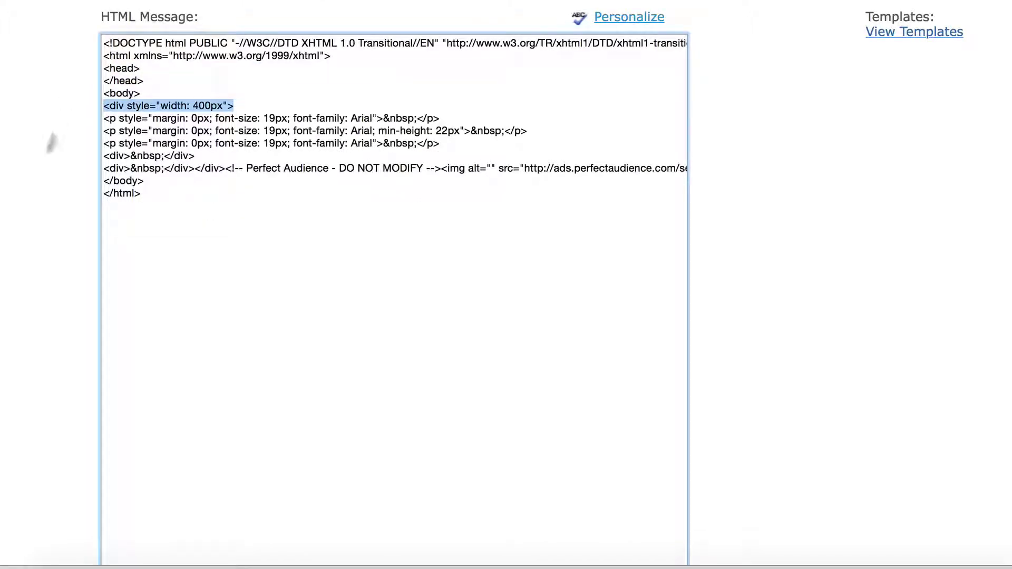
scroll(36, 190, "down", 3)
left_click(132, 465)
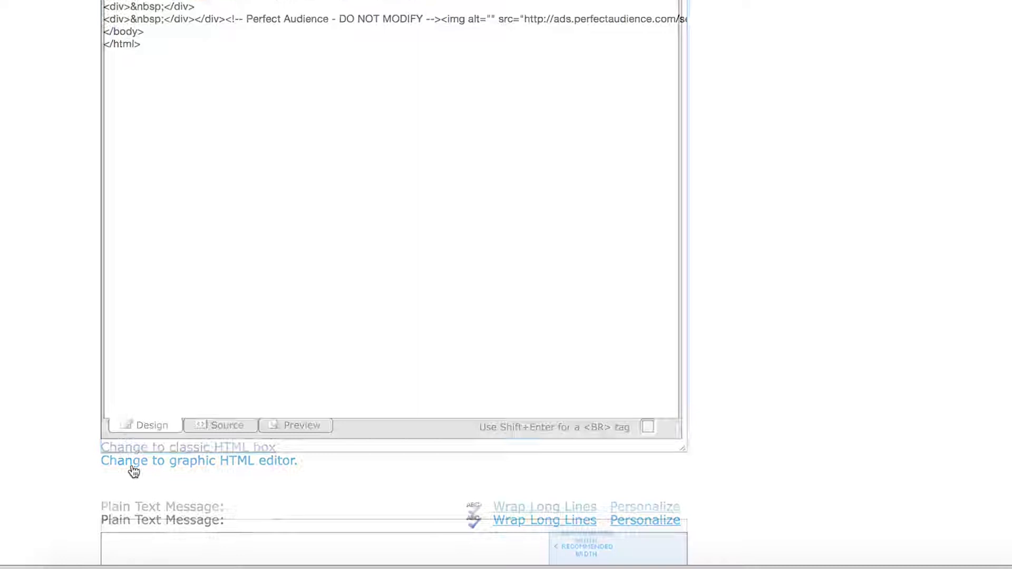
left_click(139, 258)
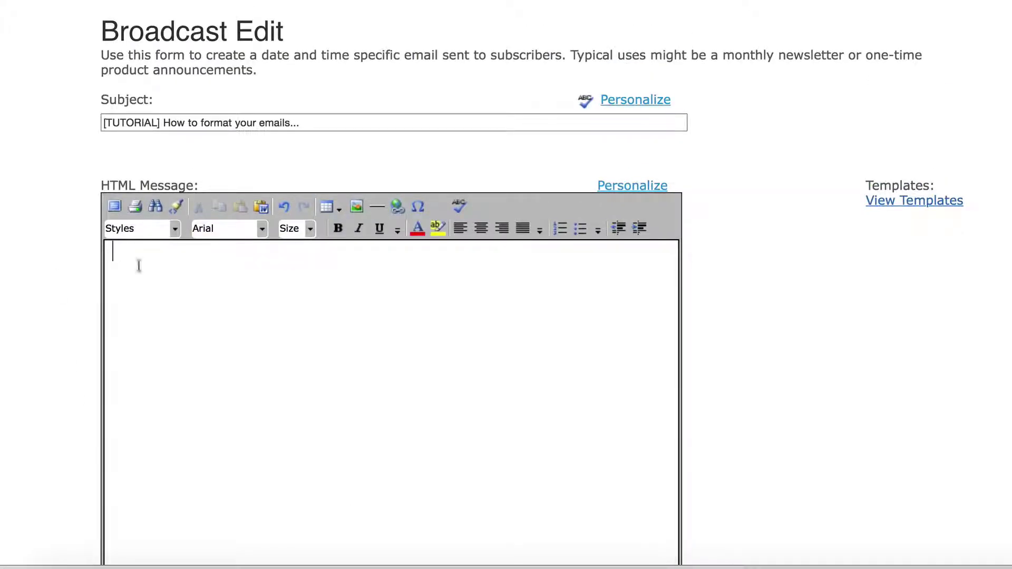
Step: Paste the email as plain text into the Plain Text Message field and review both messages
scroll(160, 288, "down", 10)
scroll(298, 190, "up", 15)
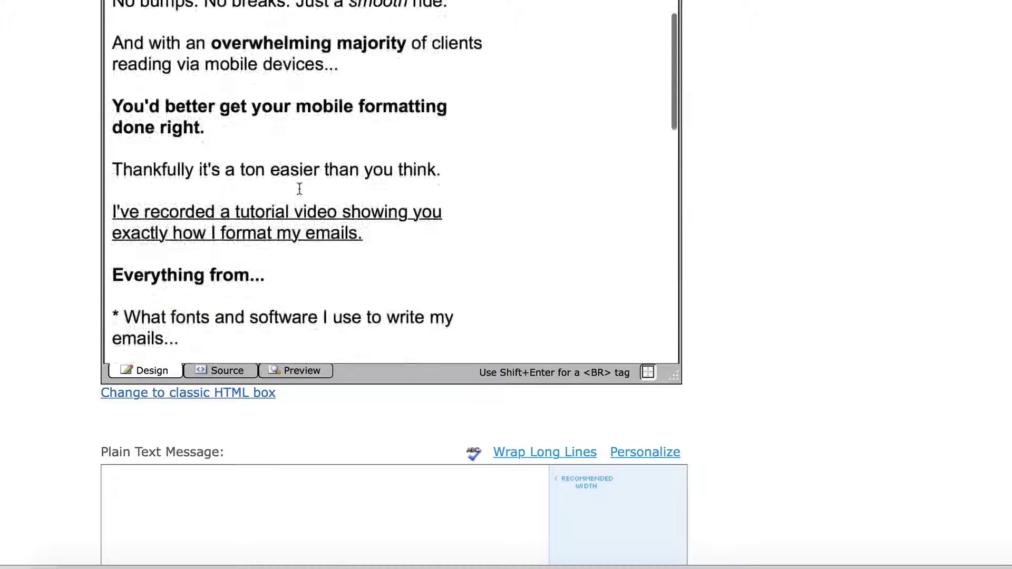
scroll(285, 140, "up", 9)
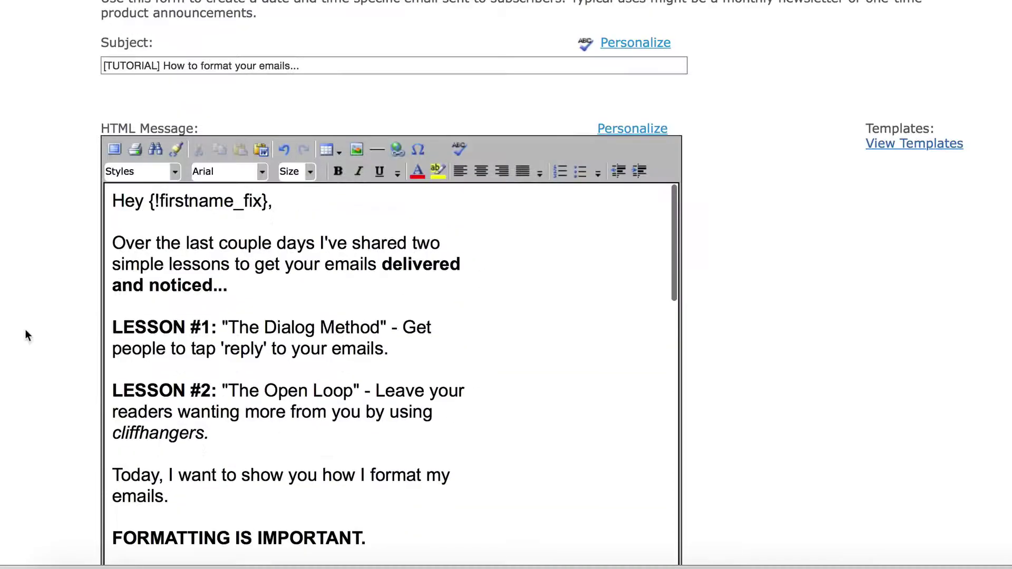
scroll(25, 334, "down", 5)
scroll(25, 332, "down", 10)
left_click(246, 201)
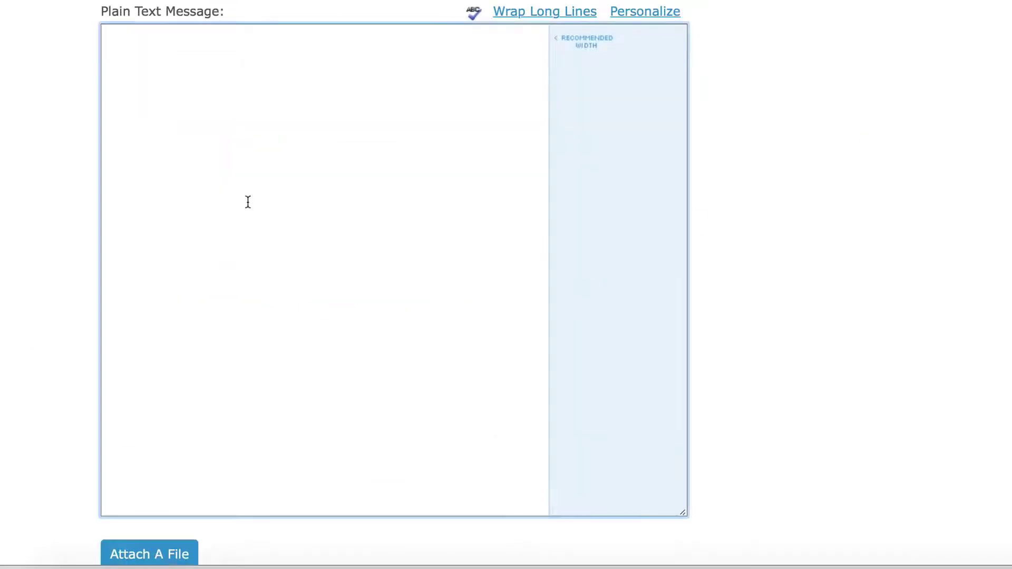
key("ctrl+v")
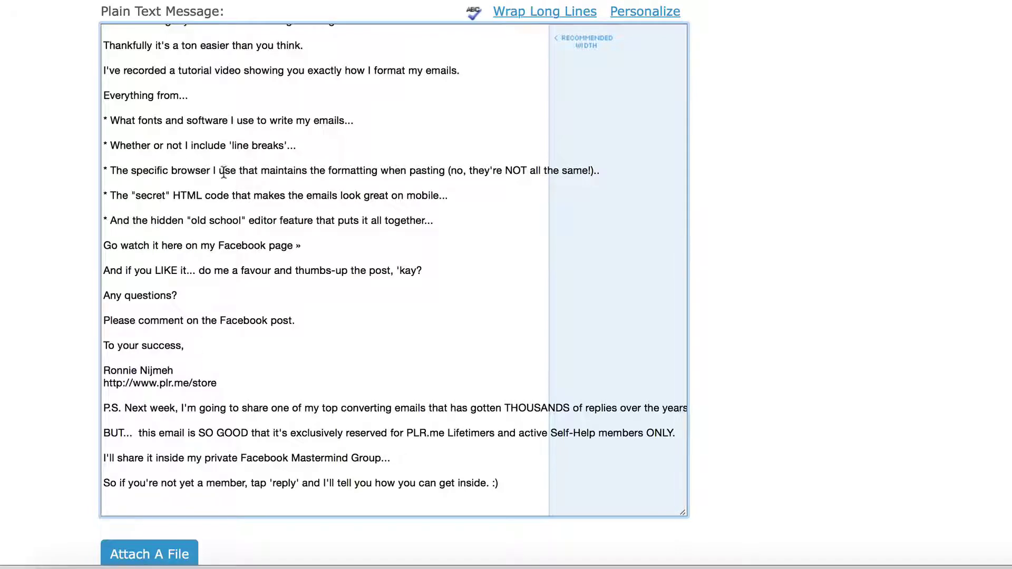
scroll(224, 172, "up", 2)
scroll(223, 172, "up", 8)
scroll(237, 211, "down", 9)
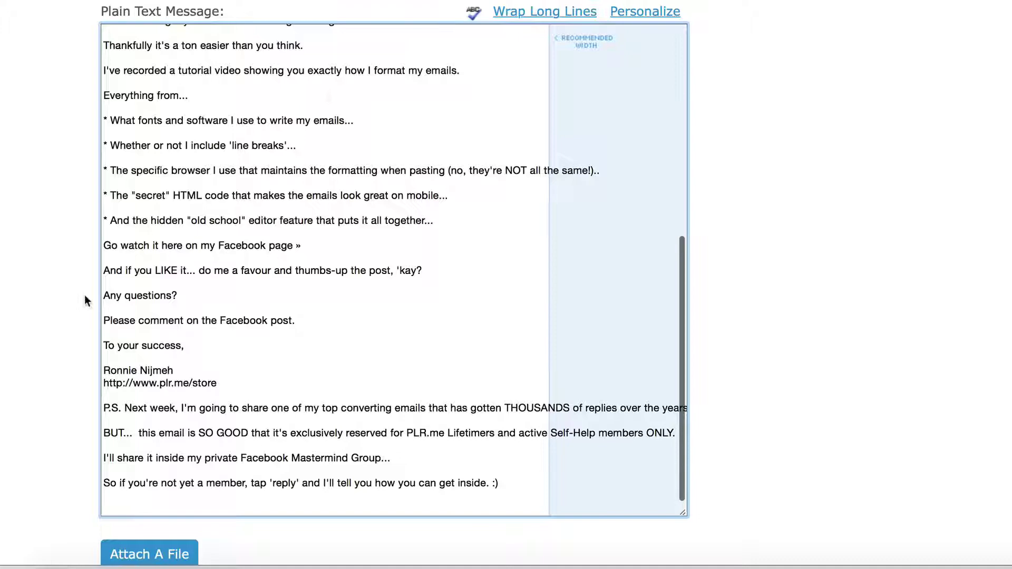
scroll(84, 295, "down", 6)
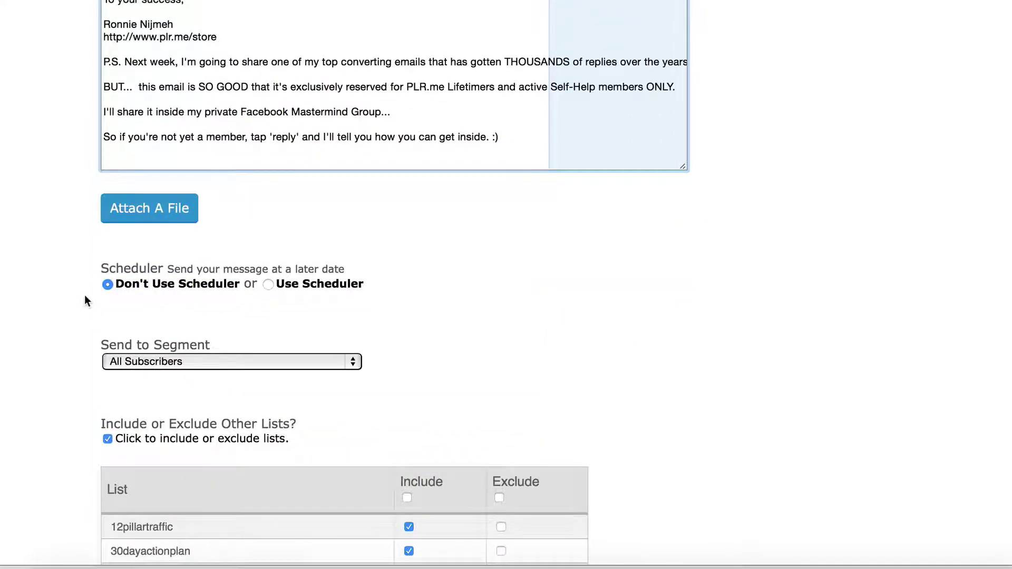
scroll(85, 295, "up", 9)
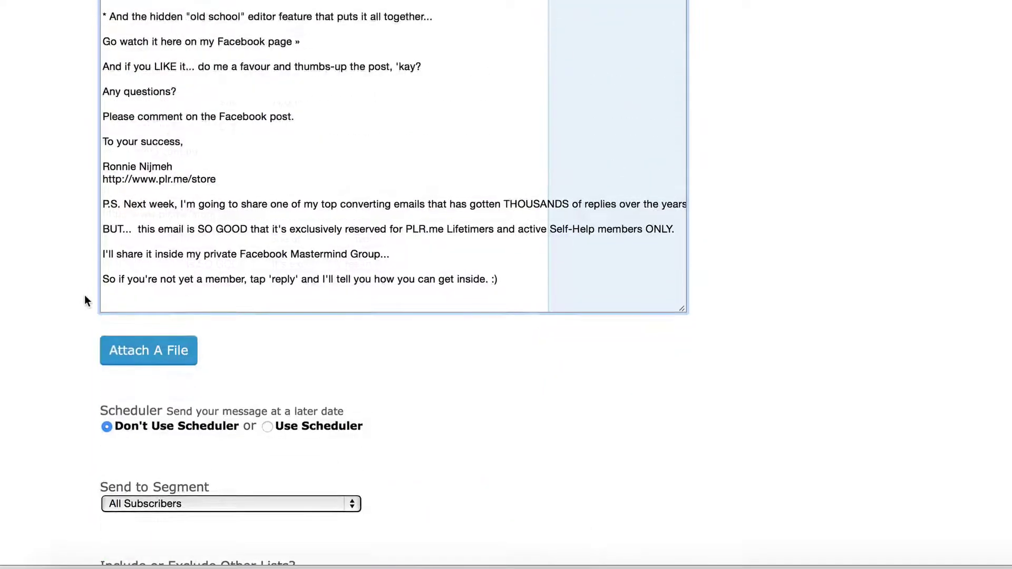
scroll(84, 301, "up", 5)
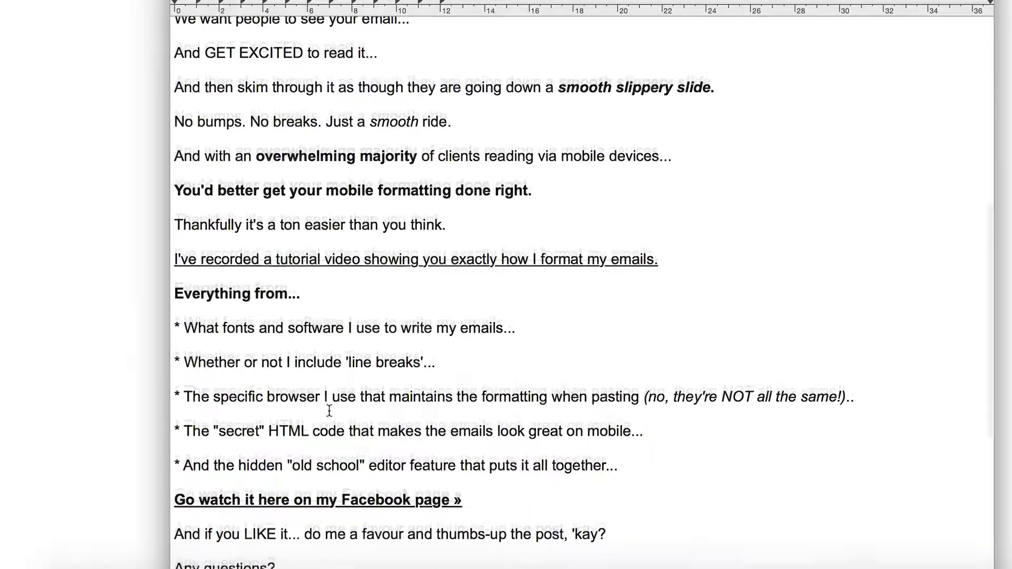
scroll(316, 411, "down", 3)
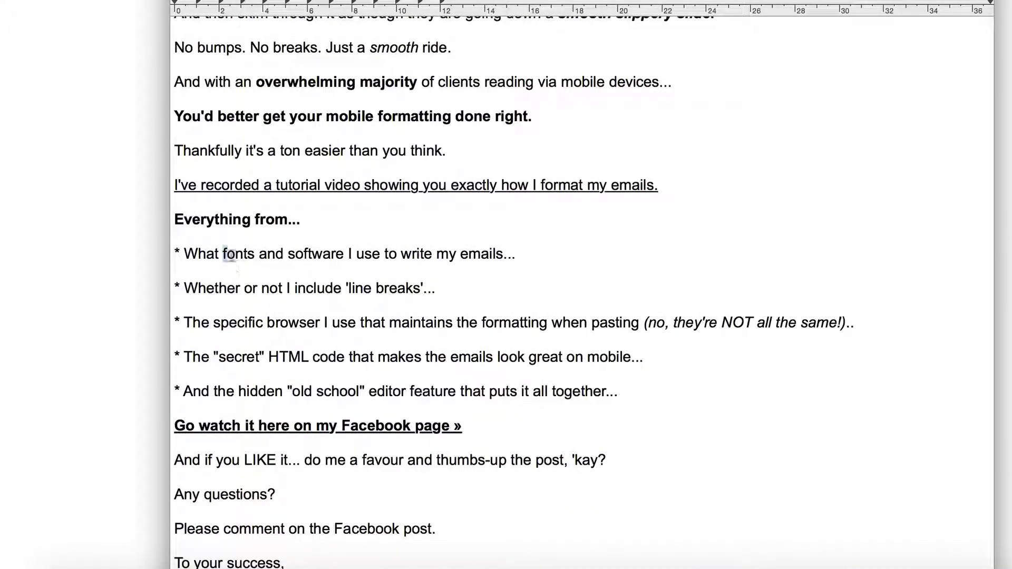
left_click_drag(223, 255, 342, 250)
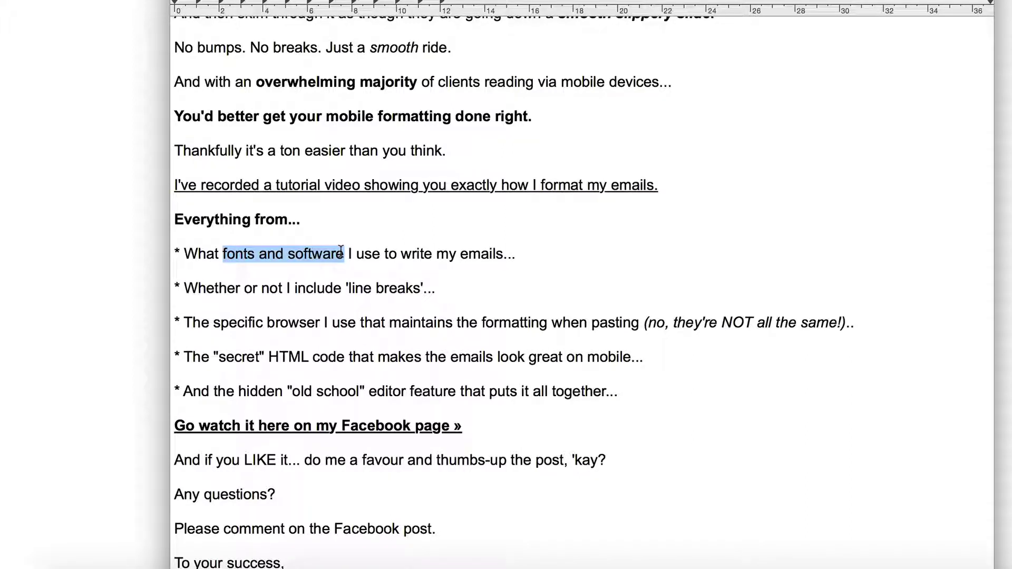
left_click(296, 203)
key("Down")
key("BackSpace")
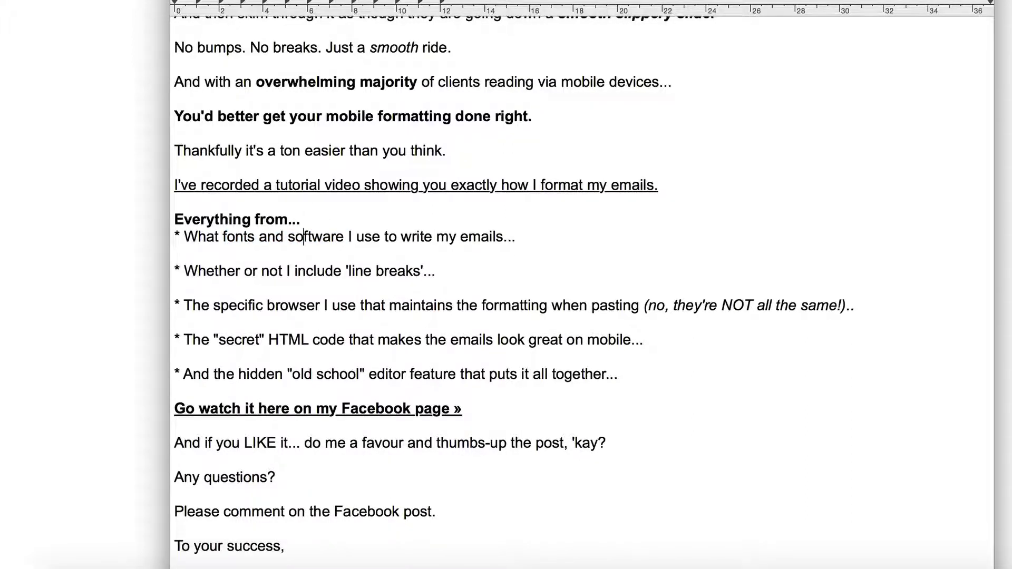
key("Down")
key("BackSpace")
key("Down")
key("Down")
key("BackSpace")
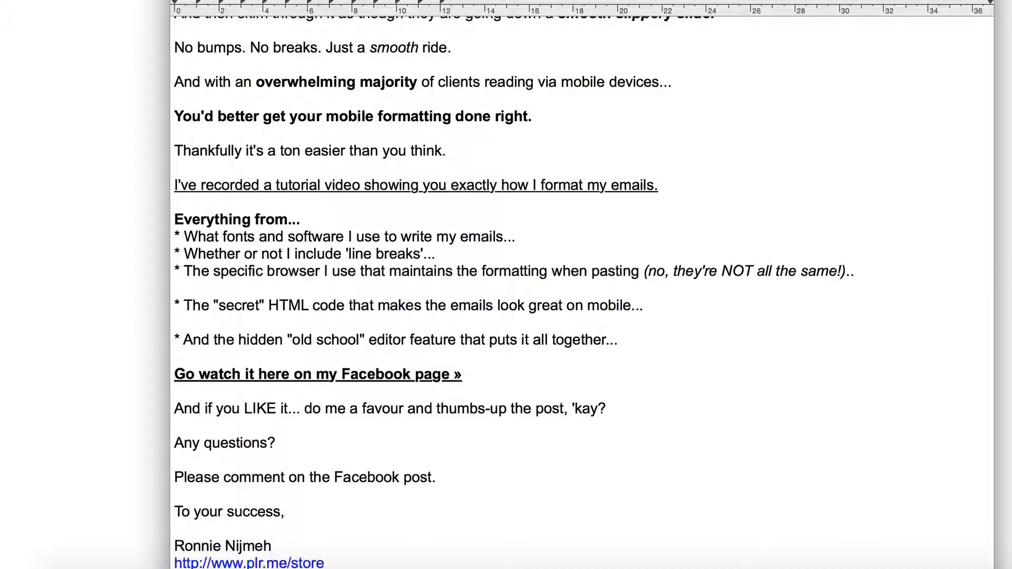
key("super+z")
key("super+z")
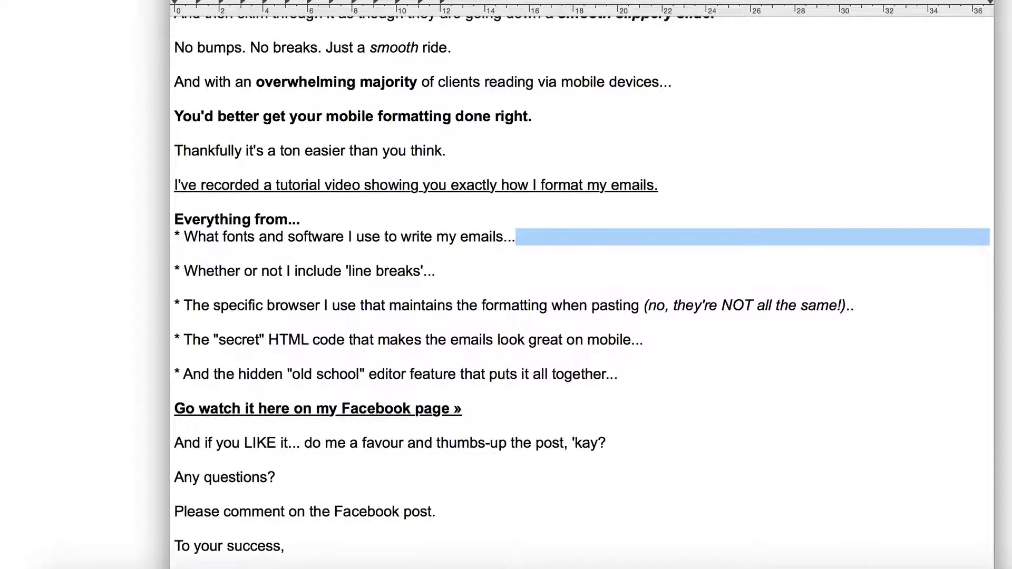
key("super+z")
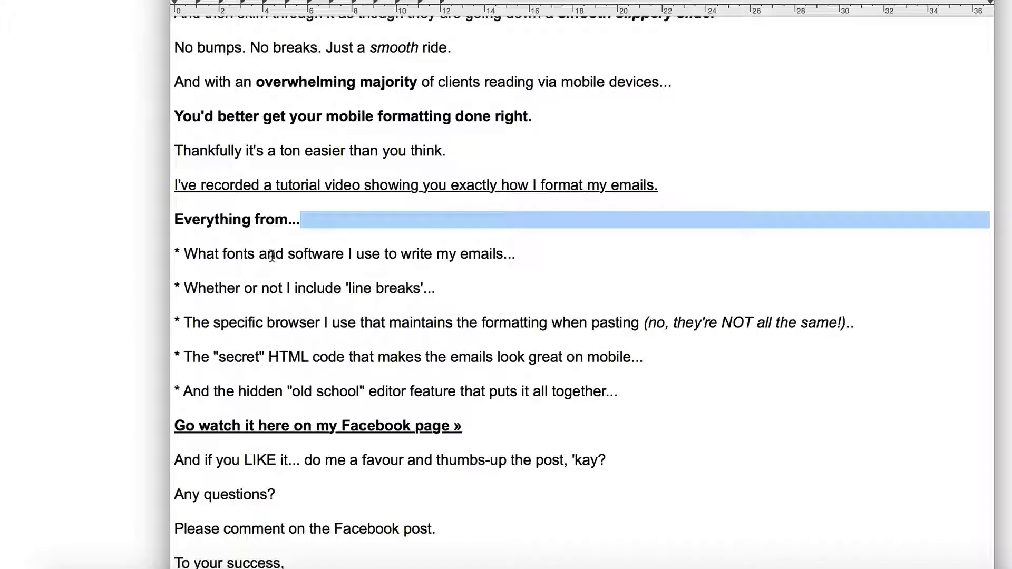
Step: Highlight the draft's bullet phrases on browser formatting, line breaks, HTML code and the old-school editor, then return to AWeber in Safari
left_click_drag(210, 323, 640, 322)
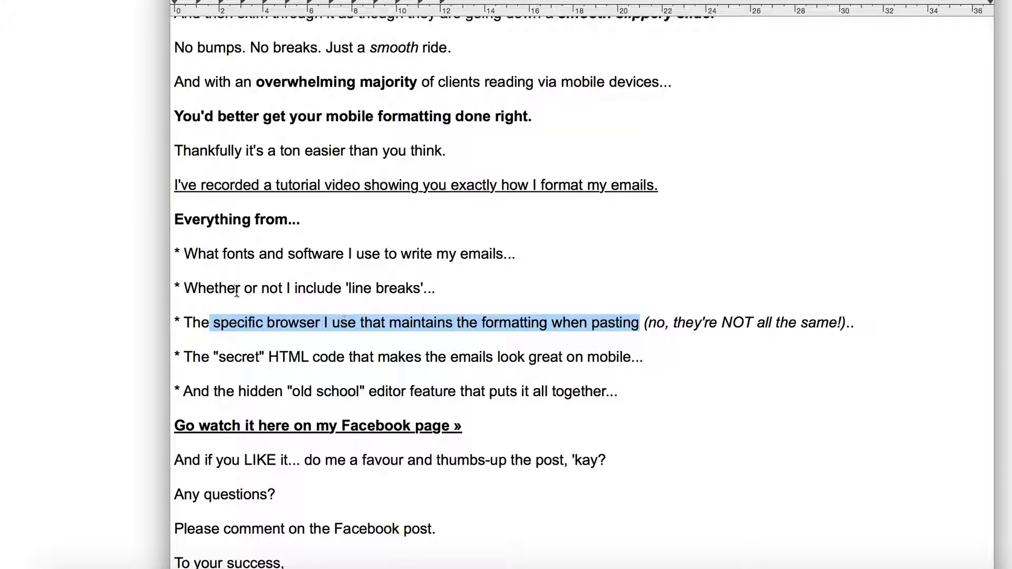
left_click_drag(236, 289, 429, 289)
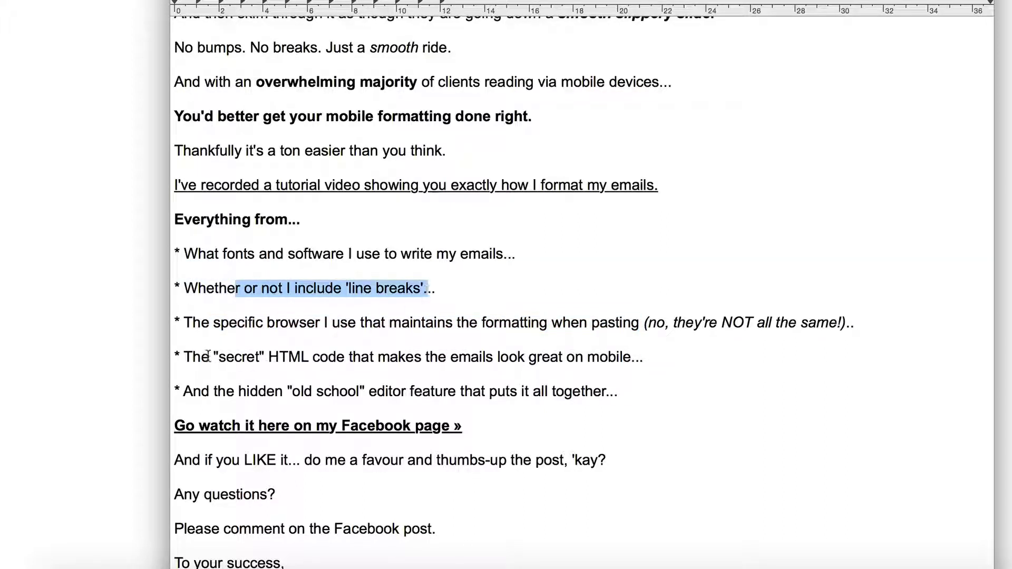
left_click_drag(208, 356, 362, 359)
left_click(362, 361)
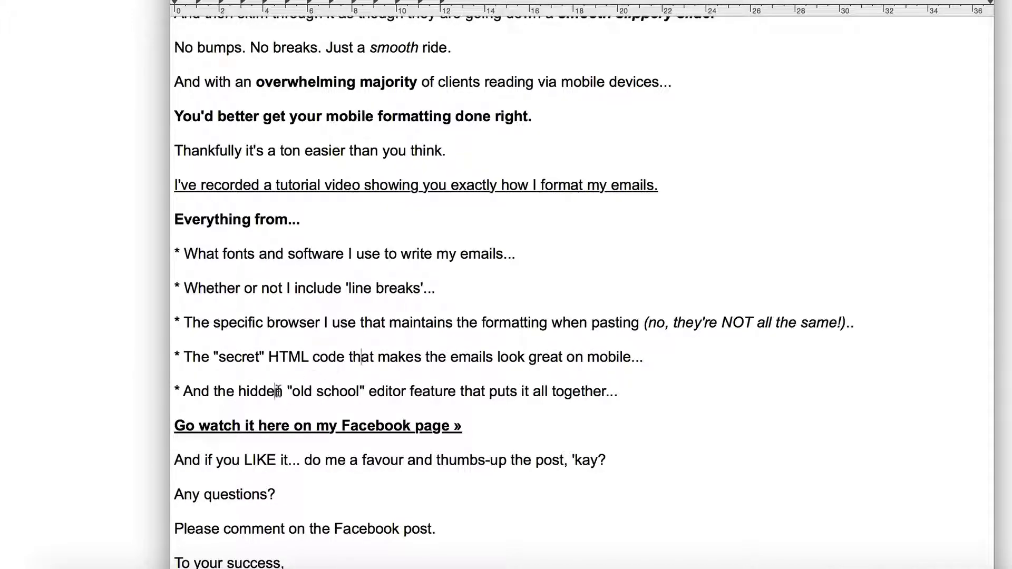
left_click_drag(275, 392, 464, 391)
left_click(187, 560)
scroll(578, 63, "up", 10)
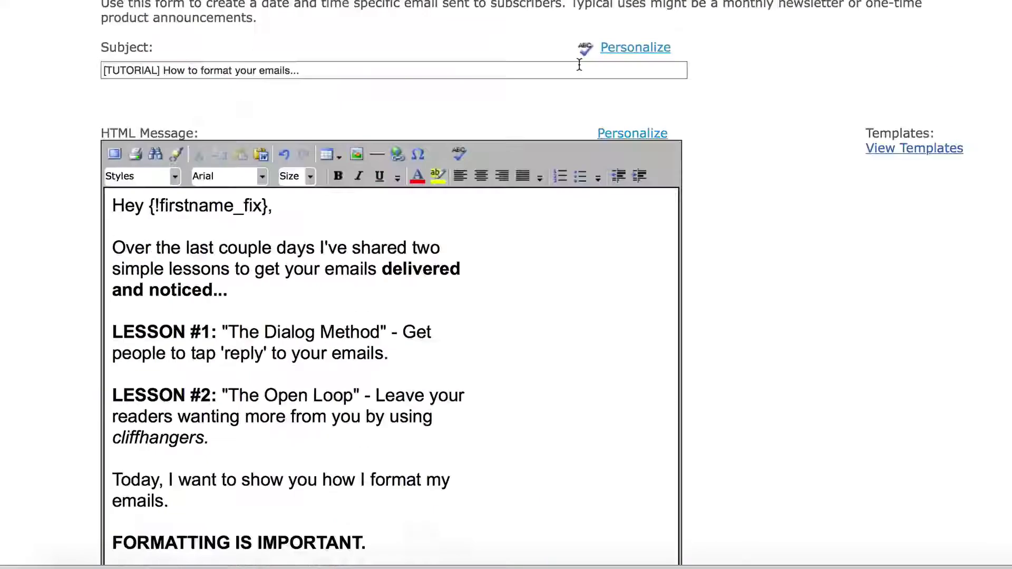